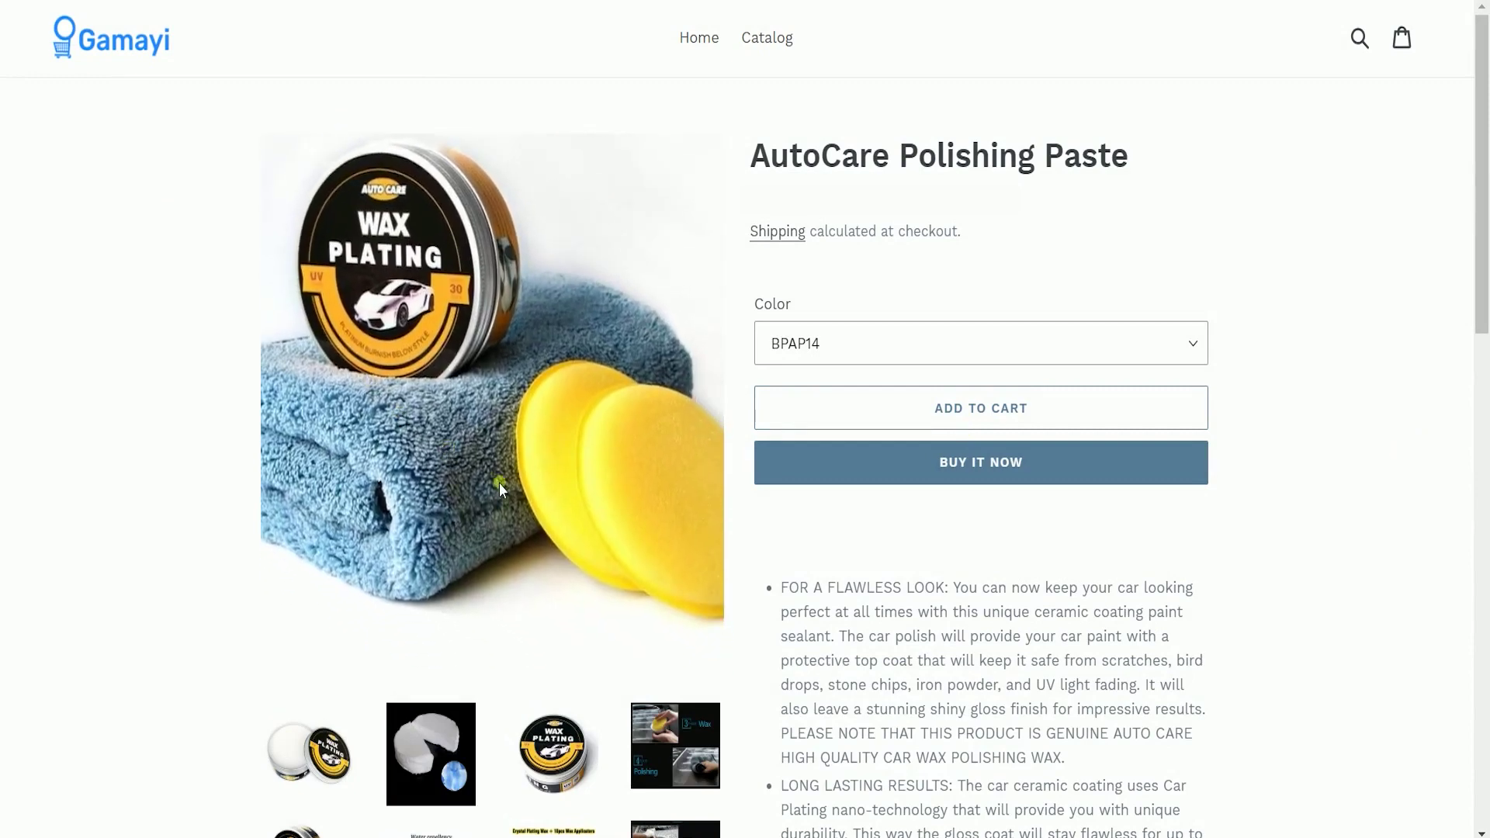
# Cycle through the white wax, Wax Plating tin and polishing-steps photos, then return to the first photo.
pyautogui.click(444, 747)
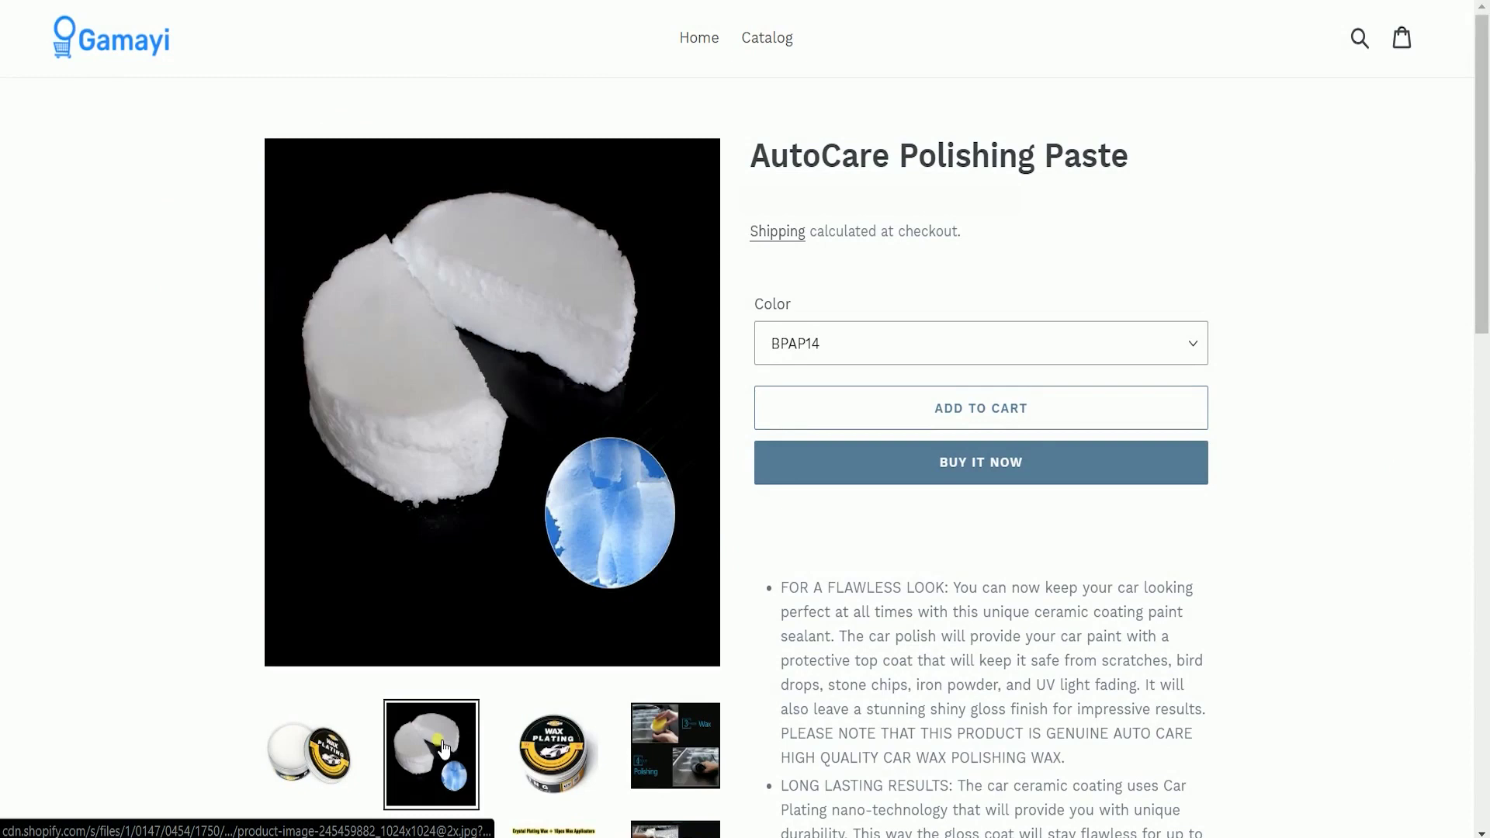
pyautogui.click(565, 775)
pyautogui.click(679, 730)
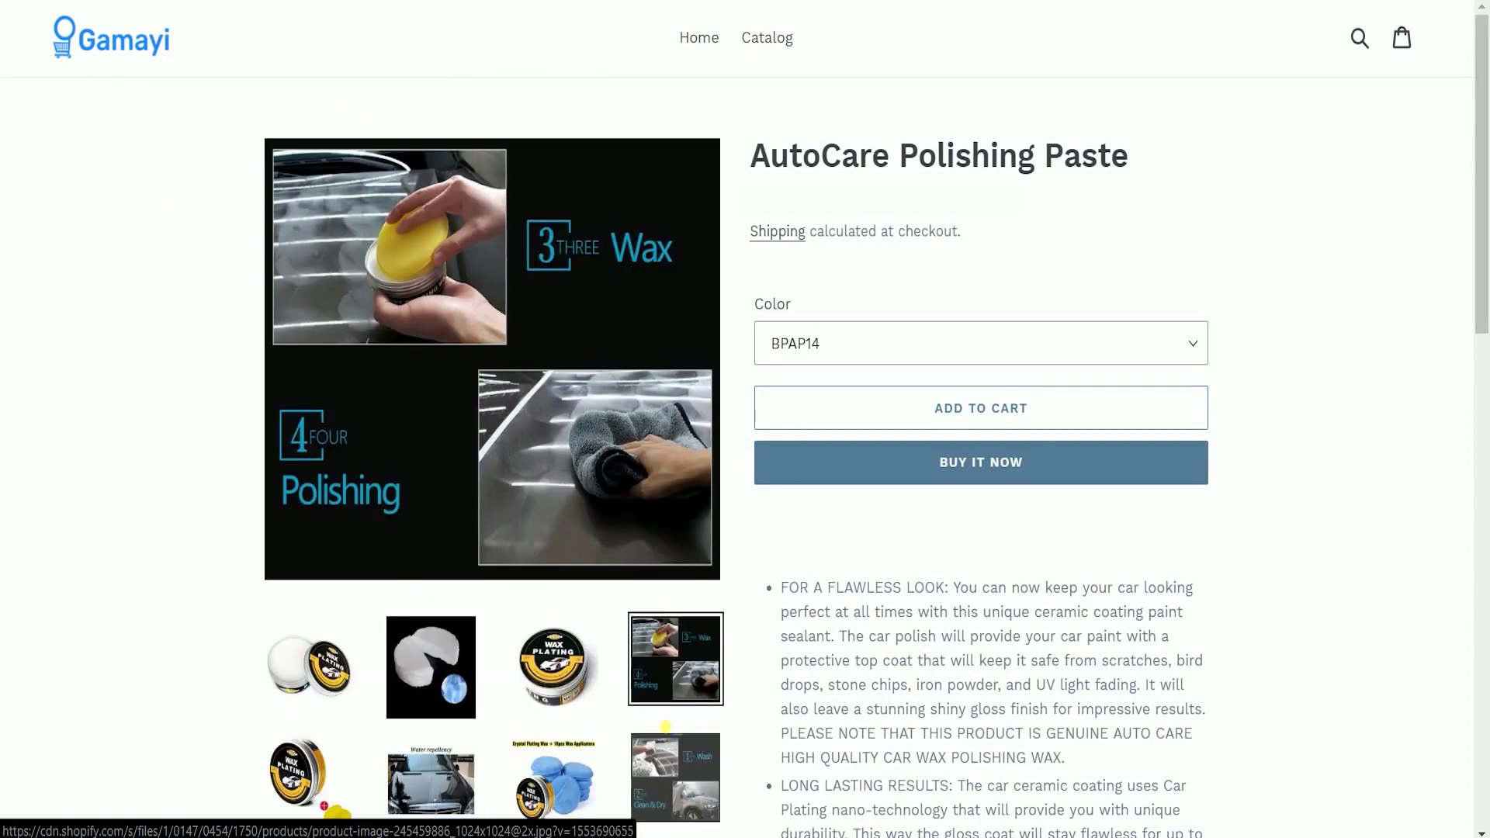
pyautogui.click(326, 674)
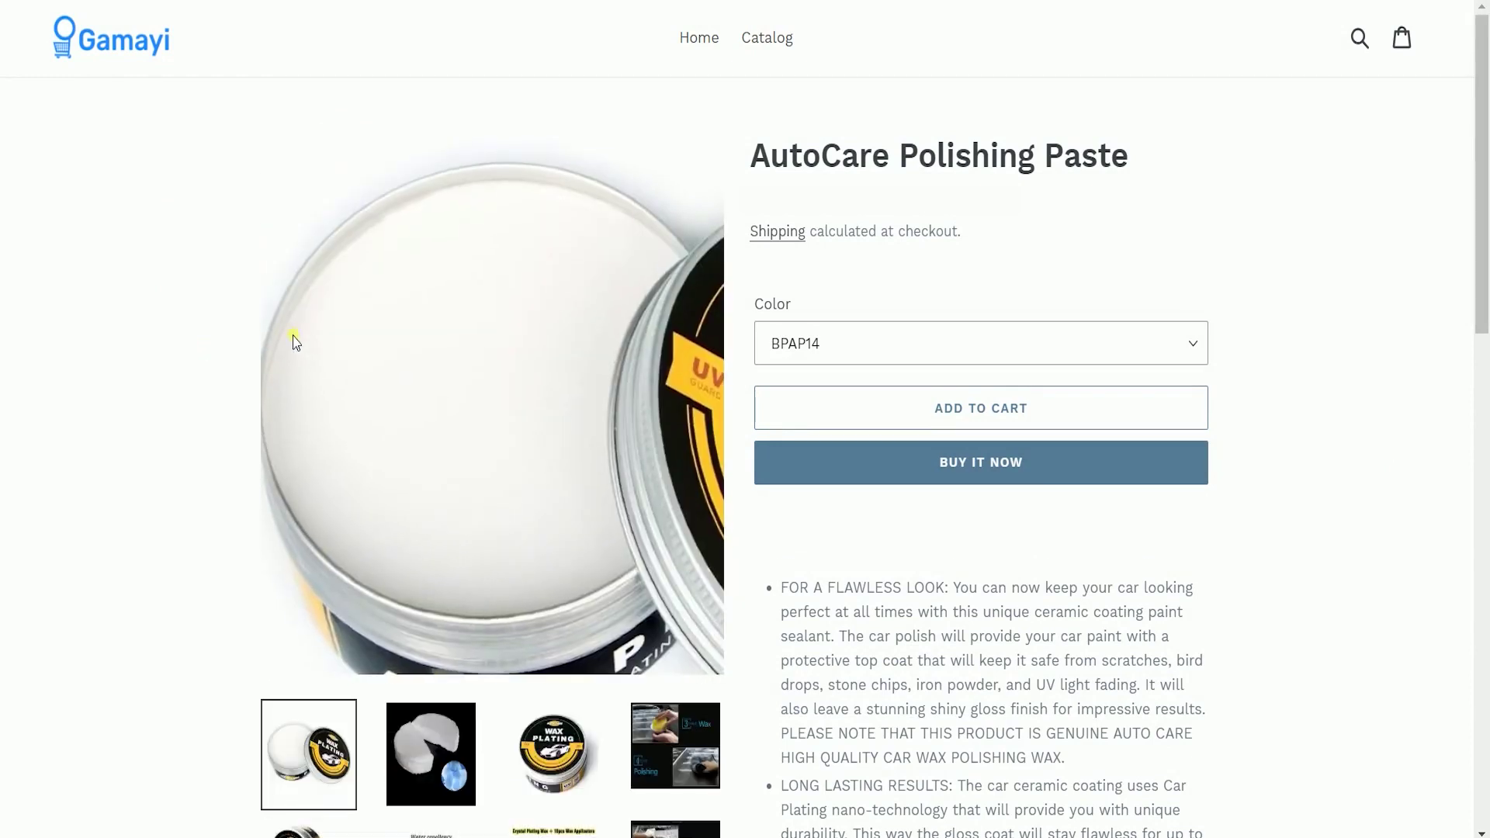
pyautogui.click(101, 380)
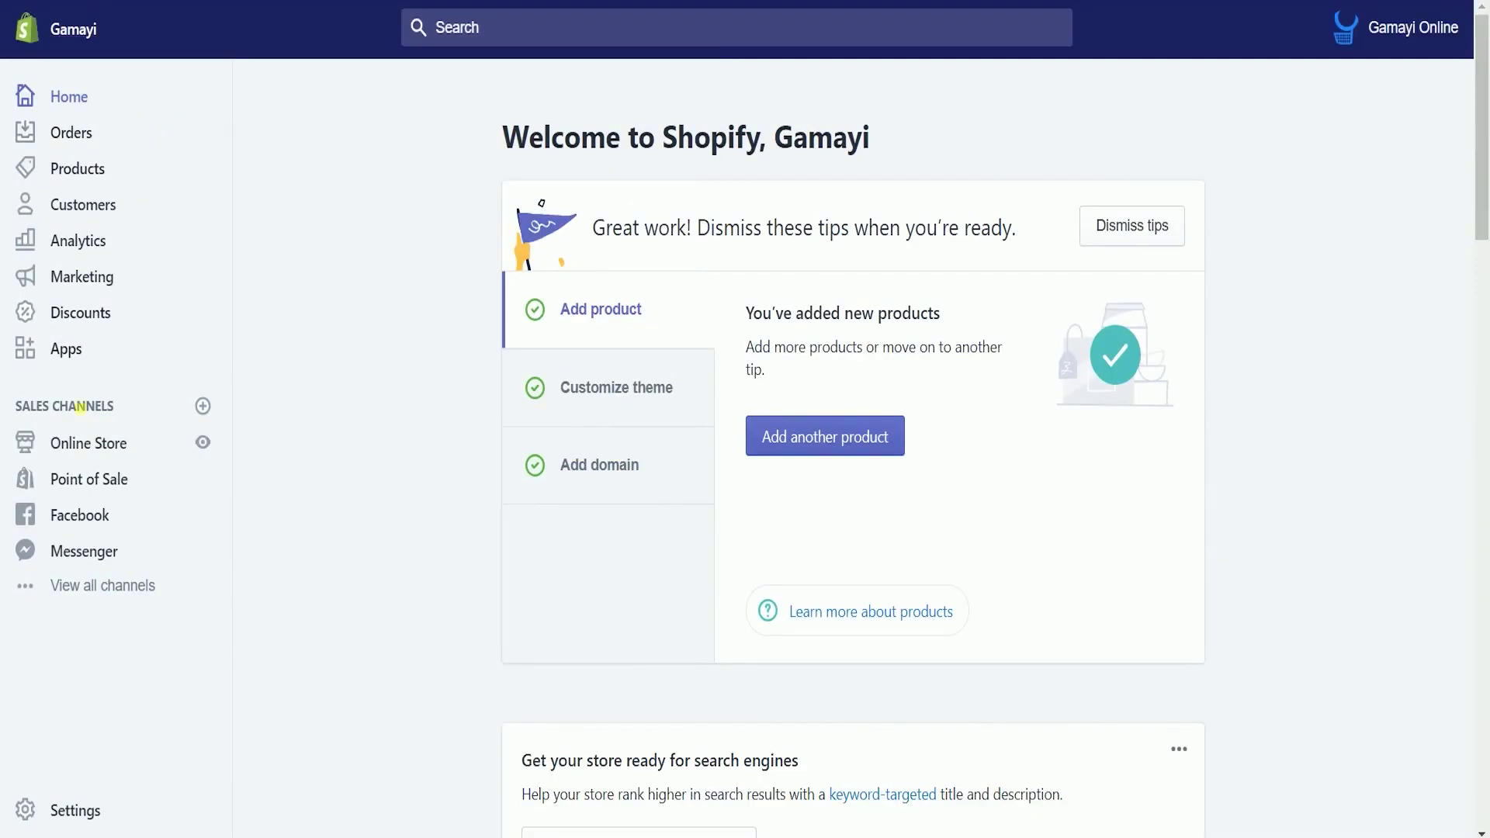
# From Online Store > Themes, open Edit code for the current Debut theme.
pyautogui.click(90, 448)
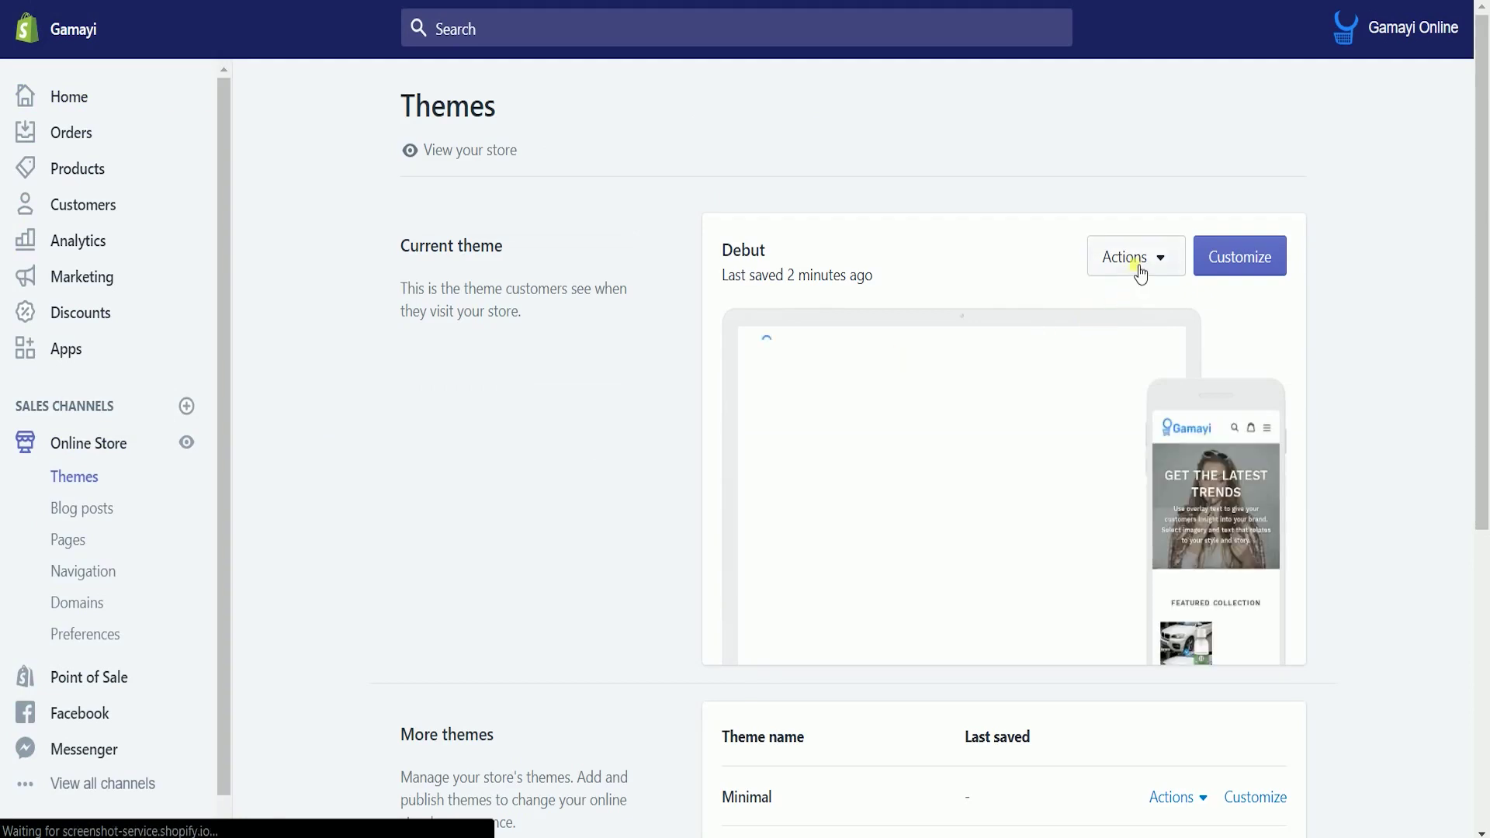
pyautogui.click(1137, 267)
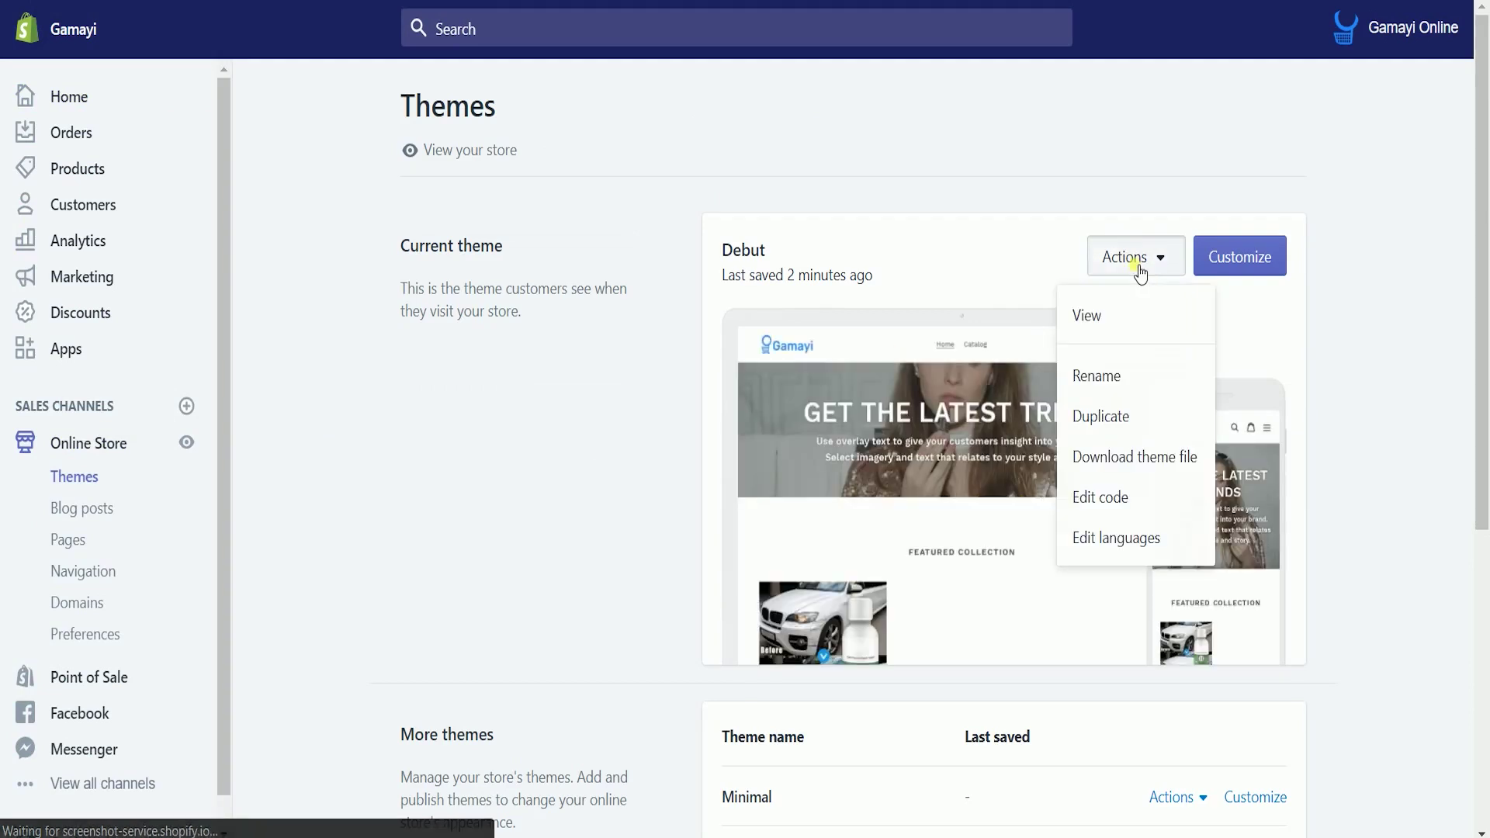
pyautogui.click(1112, 512)
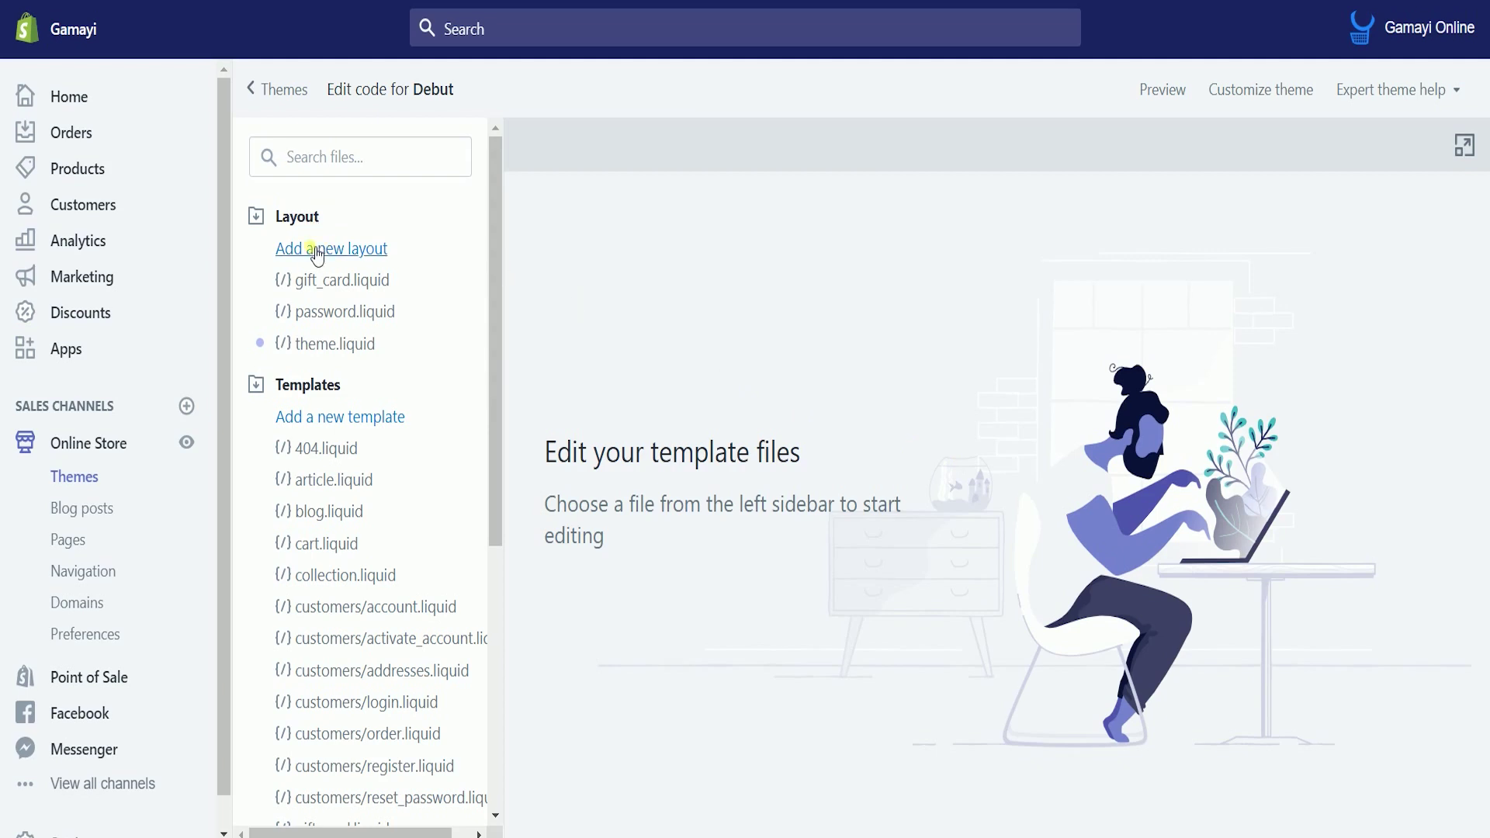
# Open theme.liquid under Layout and scroll down to the closing </head> tag at line 80.
pyautogui.click(319, 347)
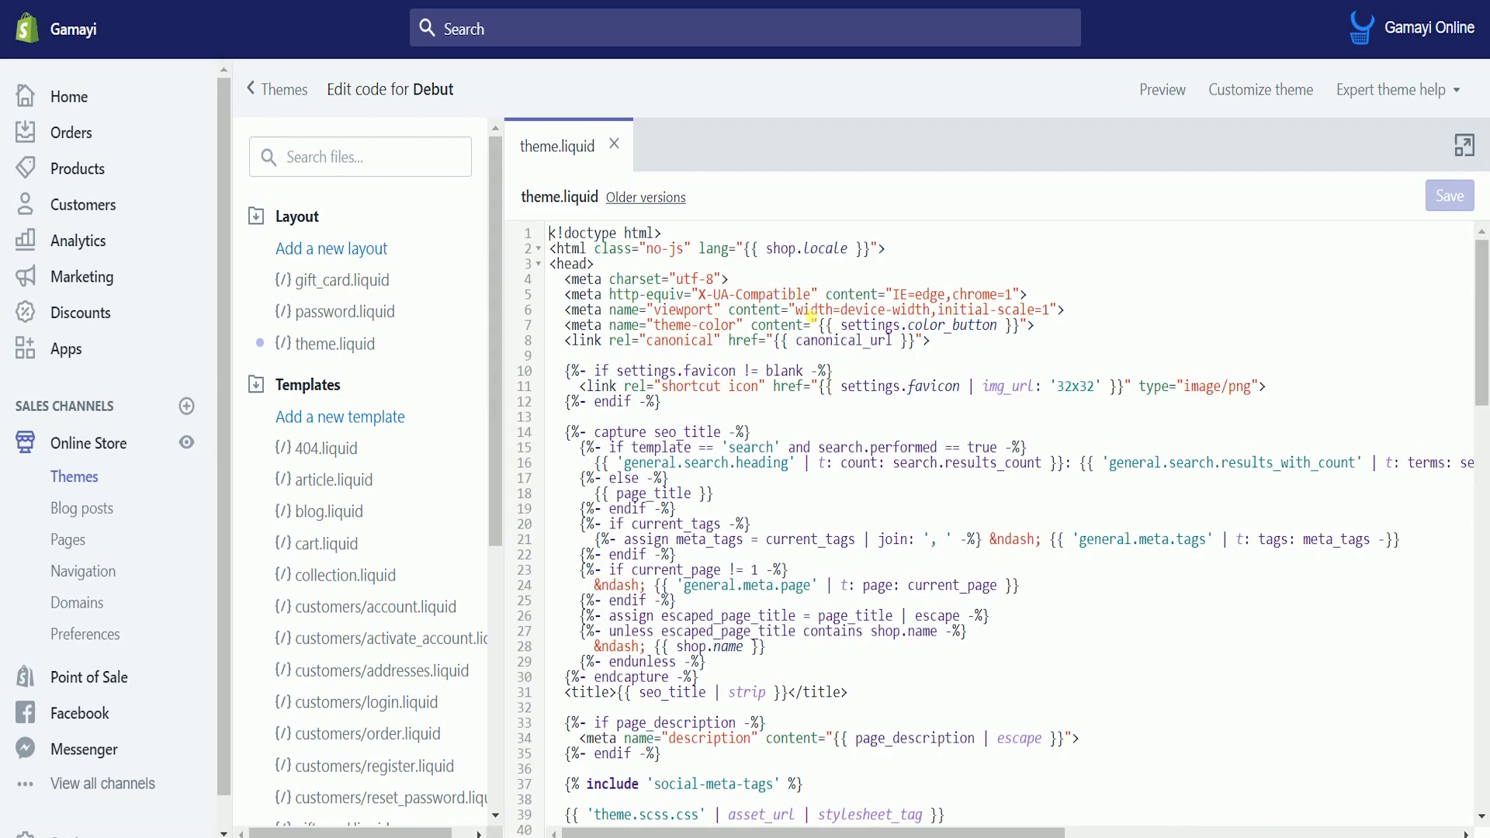
pyautogui.click(885, 266)
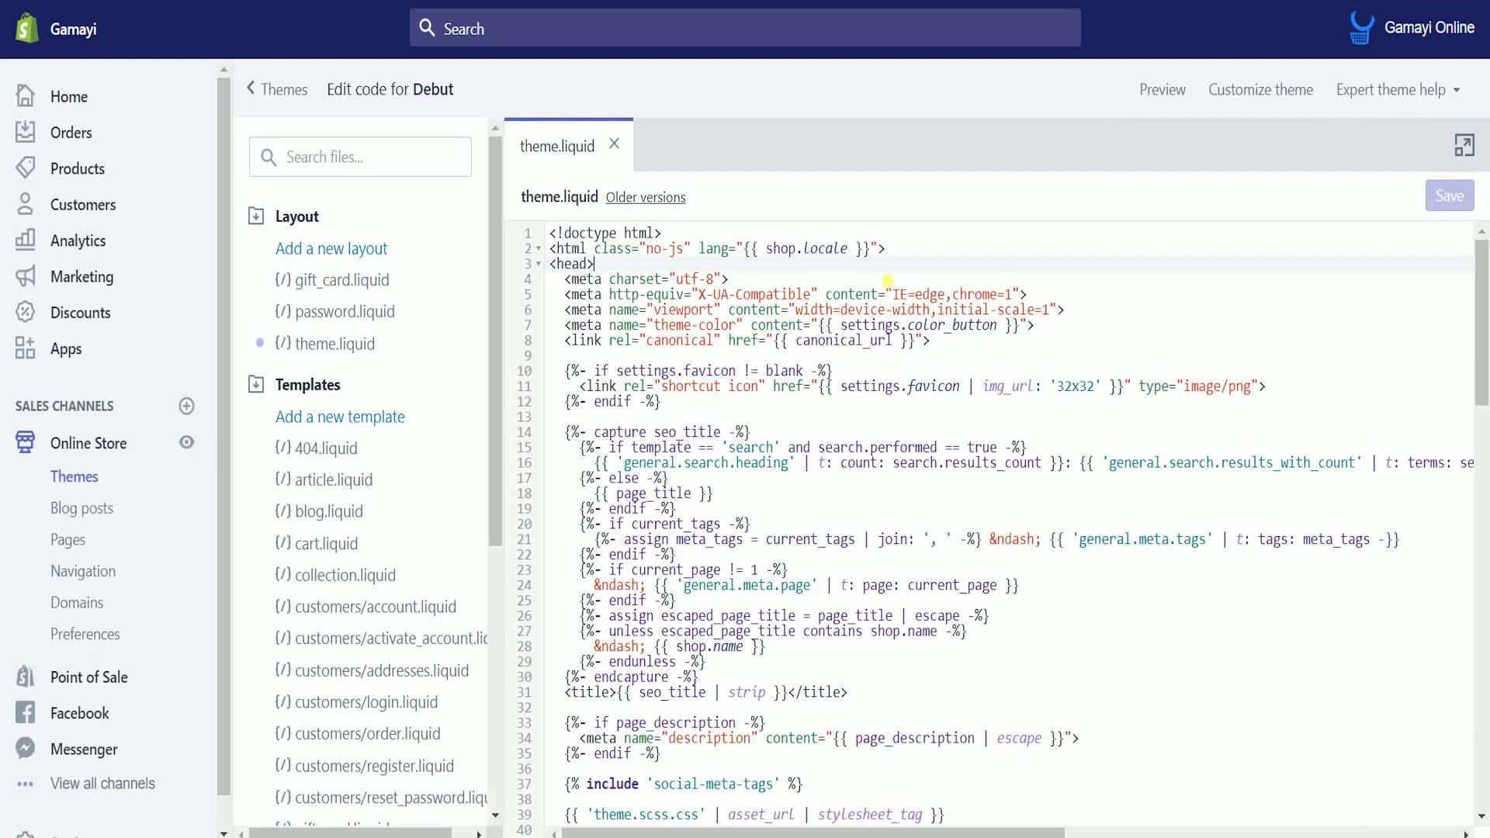
pyautogui.moveTo(595, 264); pyautogui.dragTo(540, 267)
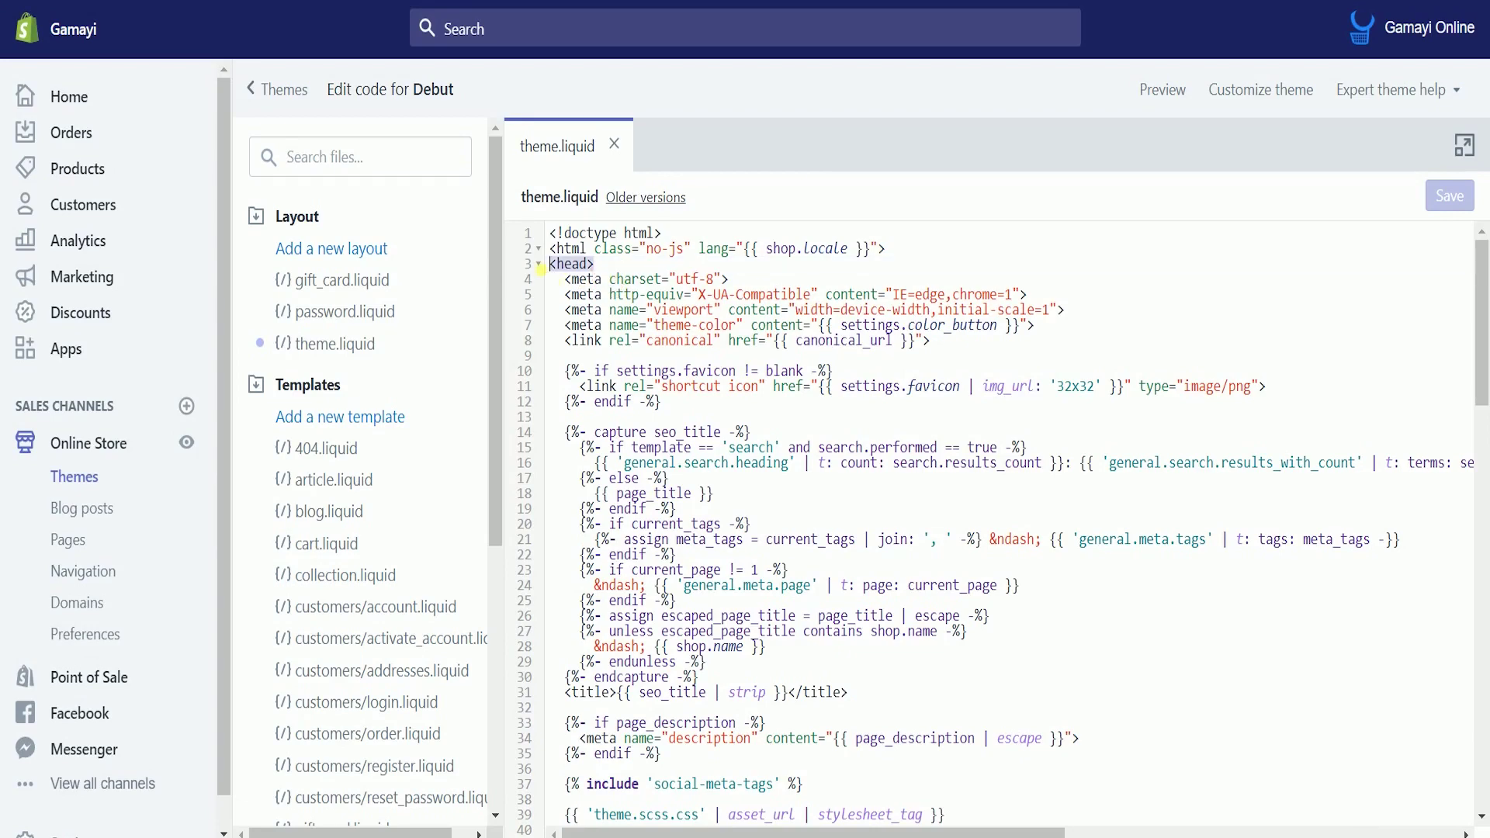
pyautogui.scroll(-10, 796, 375)
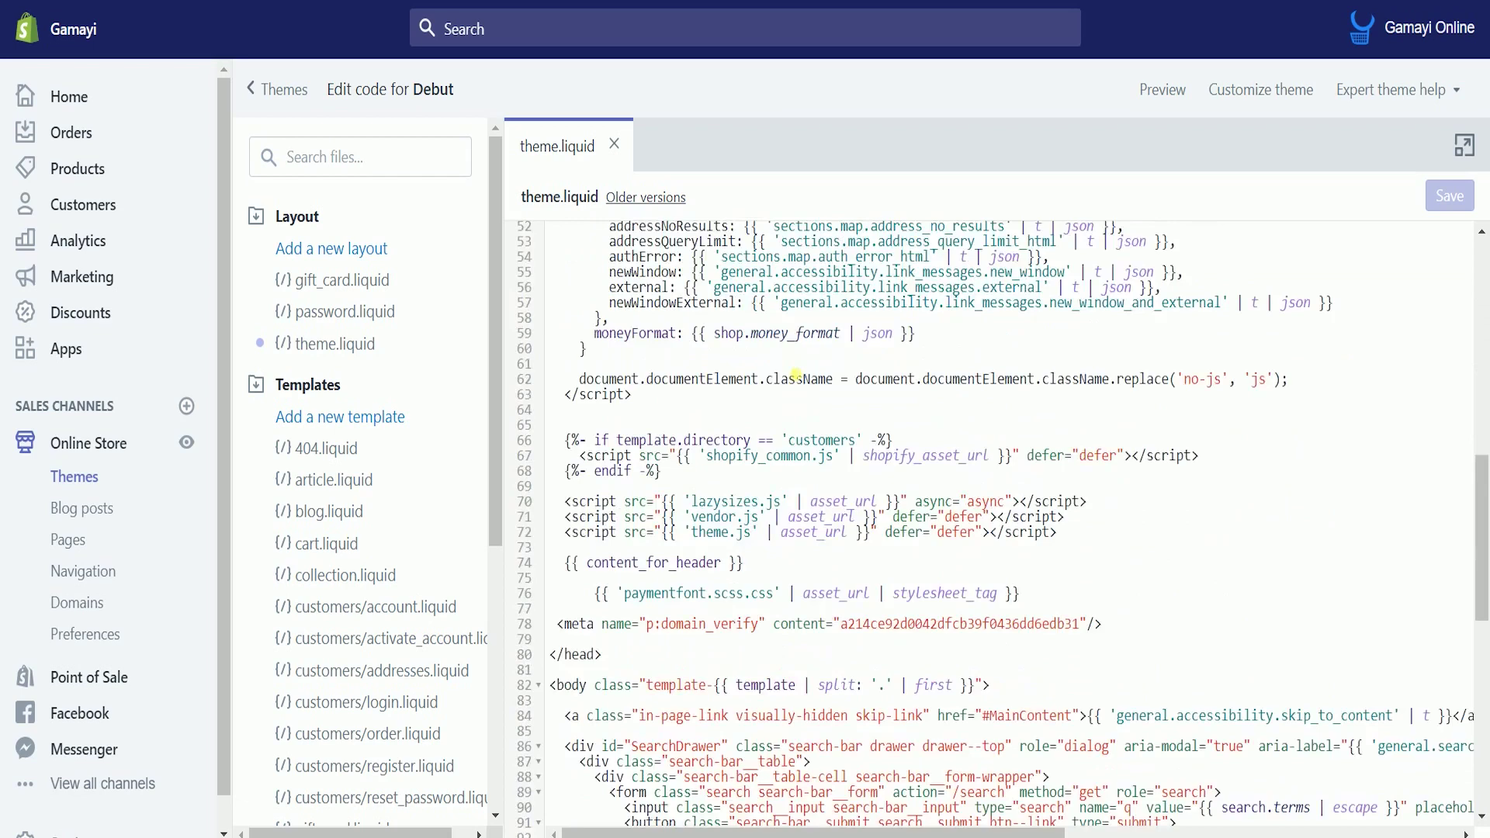
pyautogui.scroll(-2, 796, 374)
pyautogui.click(622, 548)
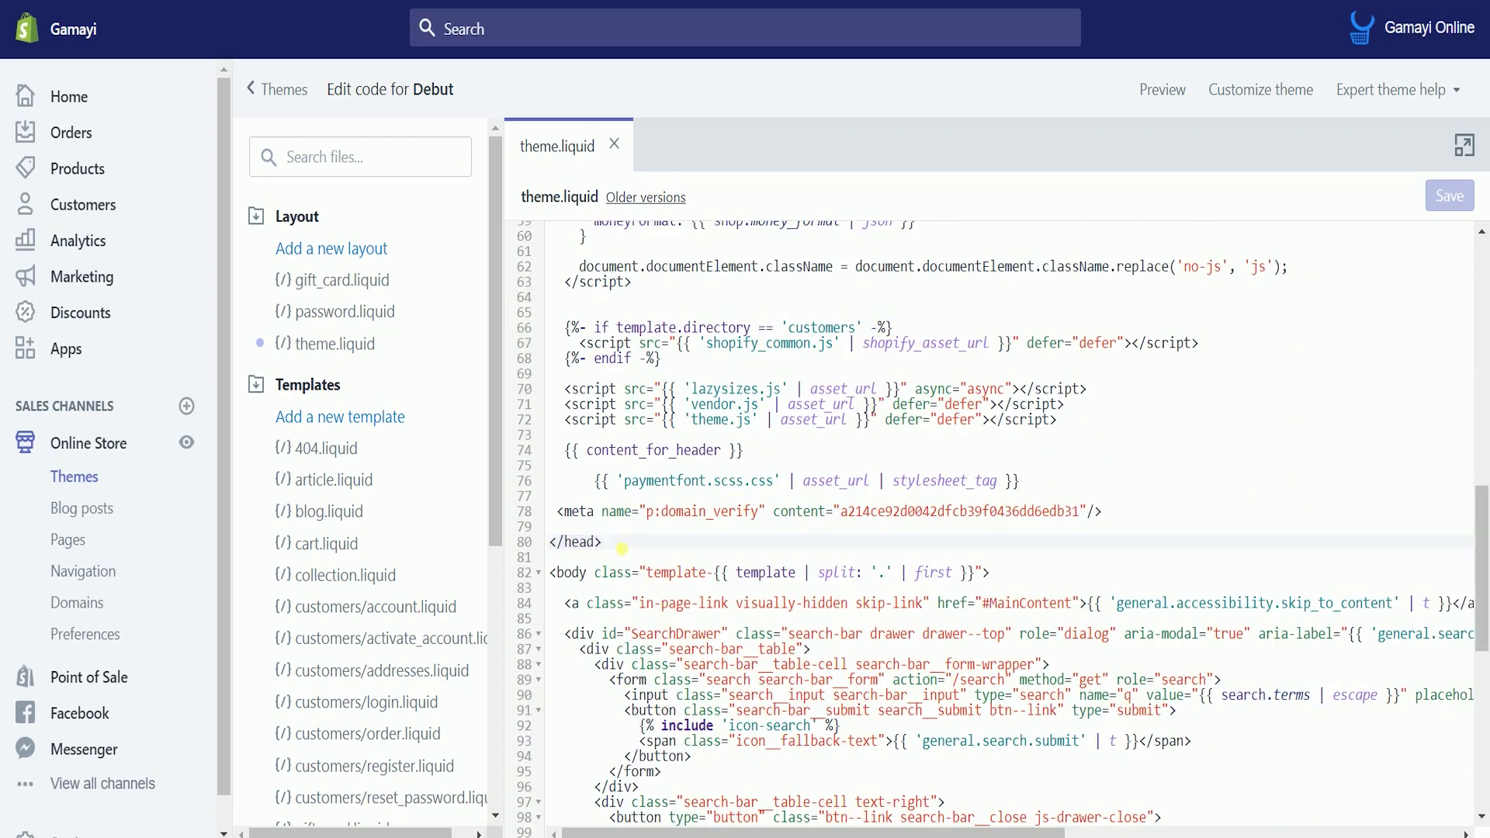
# Insert two blank lines just above </head> in theme.liquid.
pyautogui.click(1124, 532)
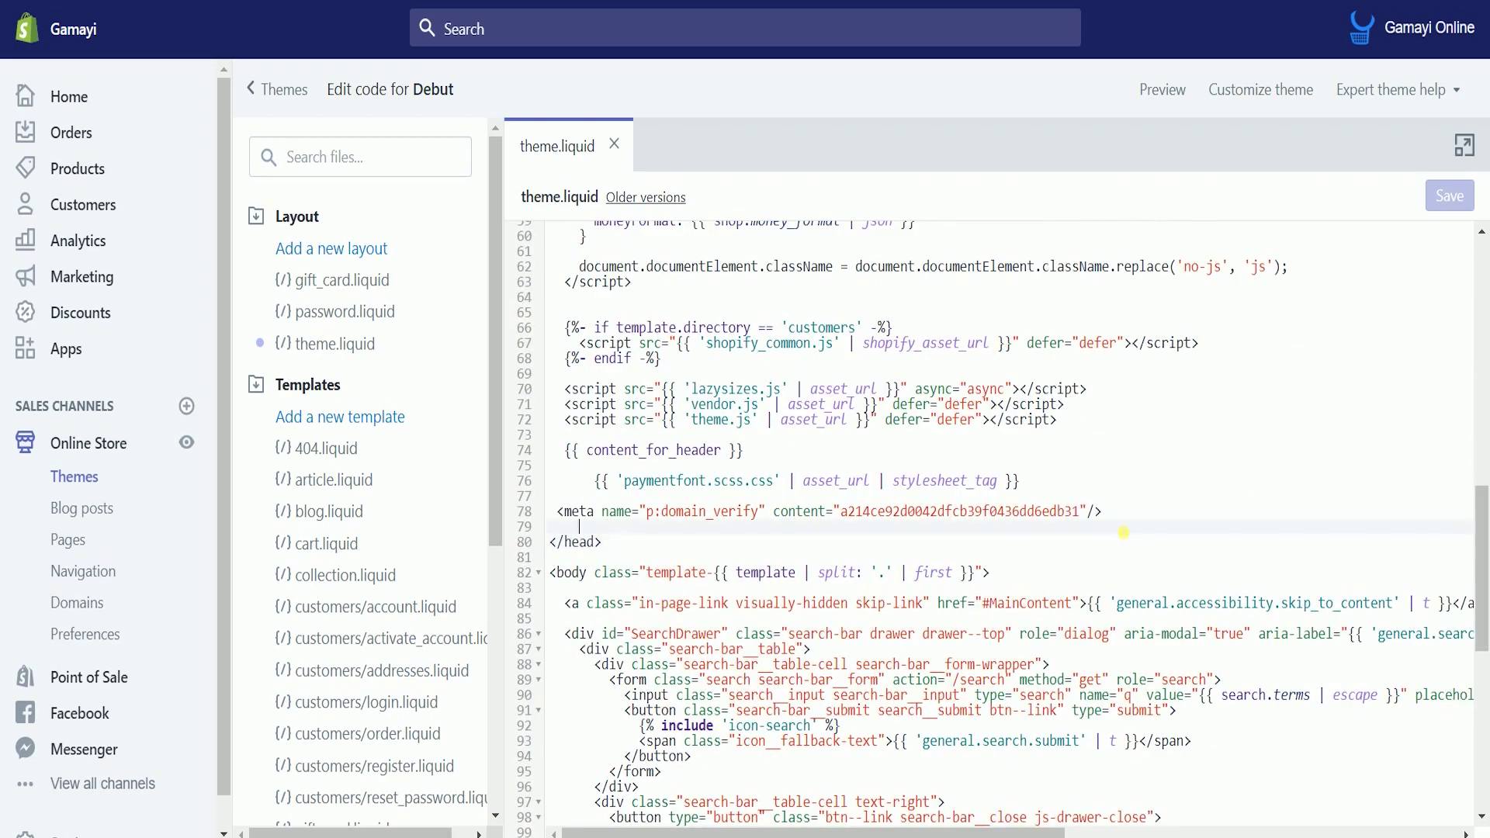
pyautogui.press('Return')
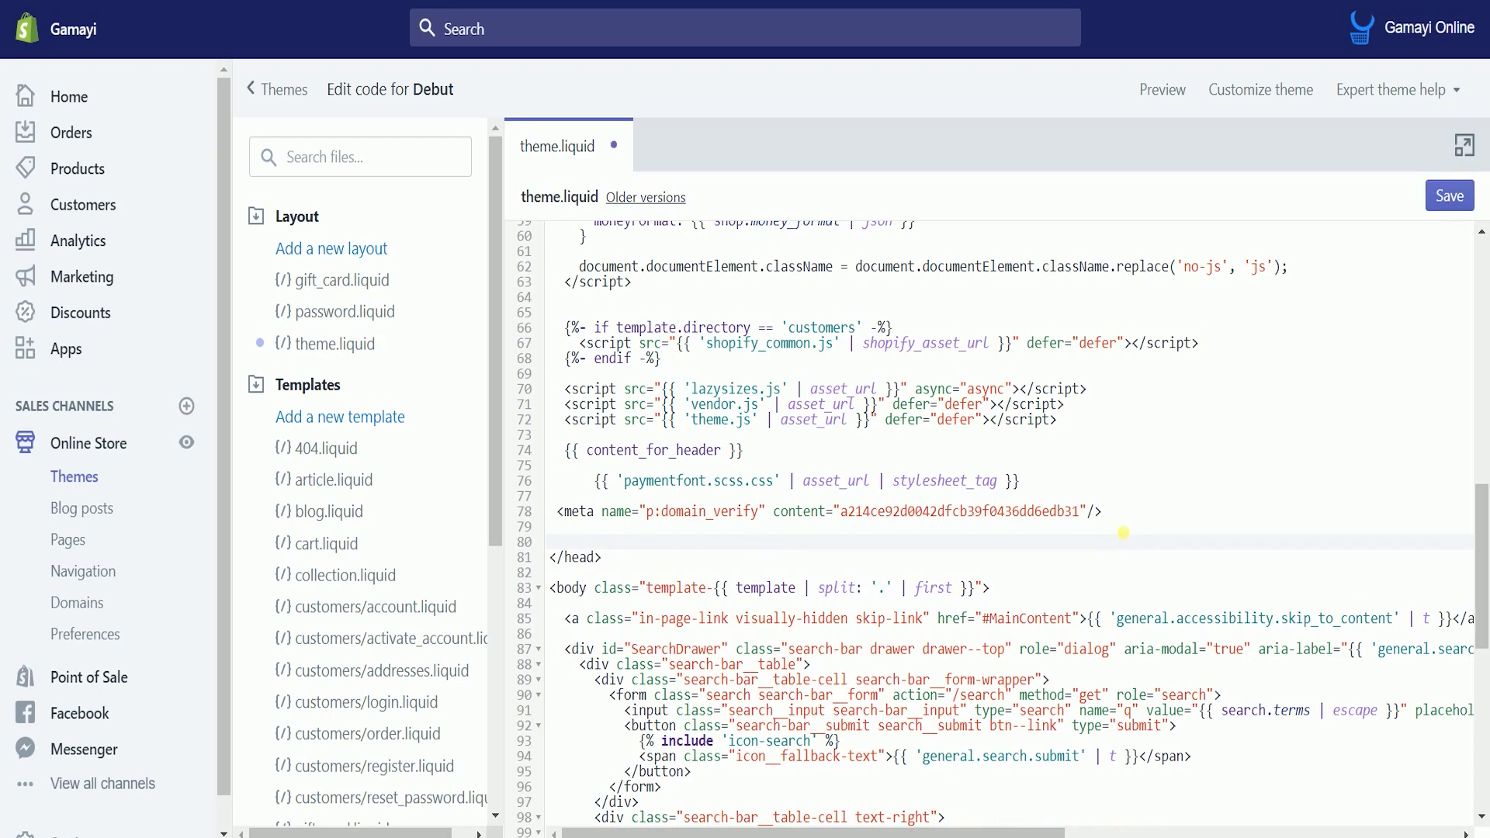
pyautogui.press('Return')
pyautogui.press('Up')
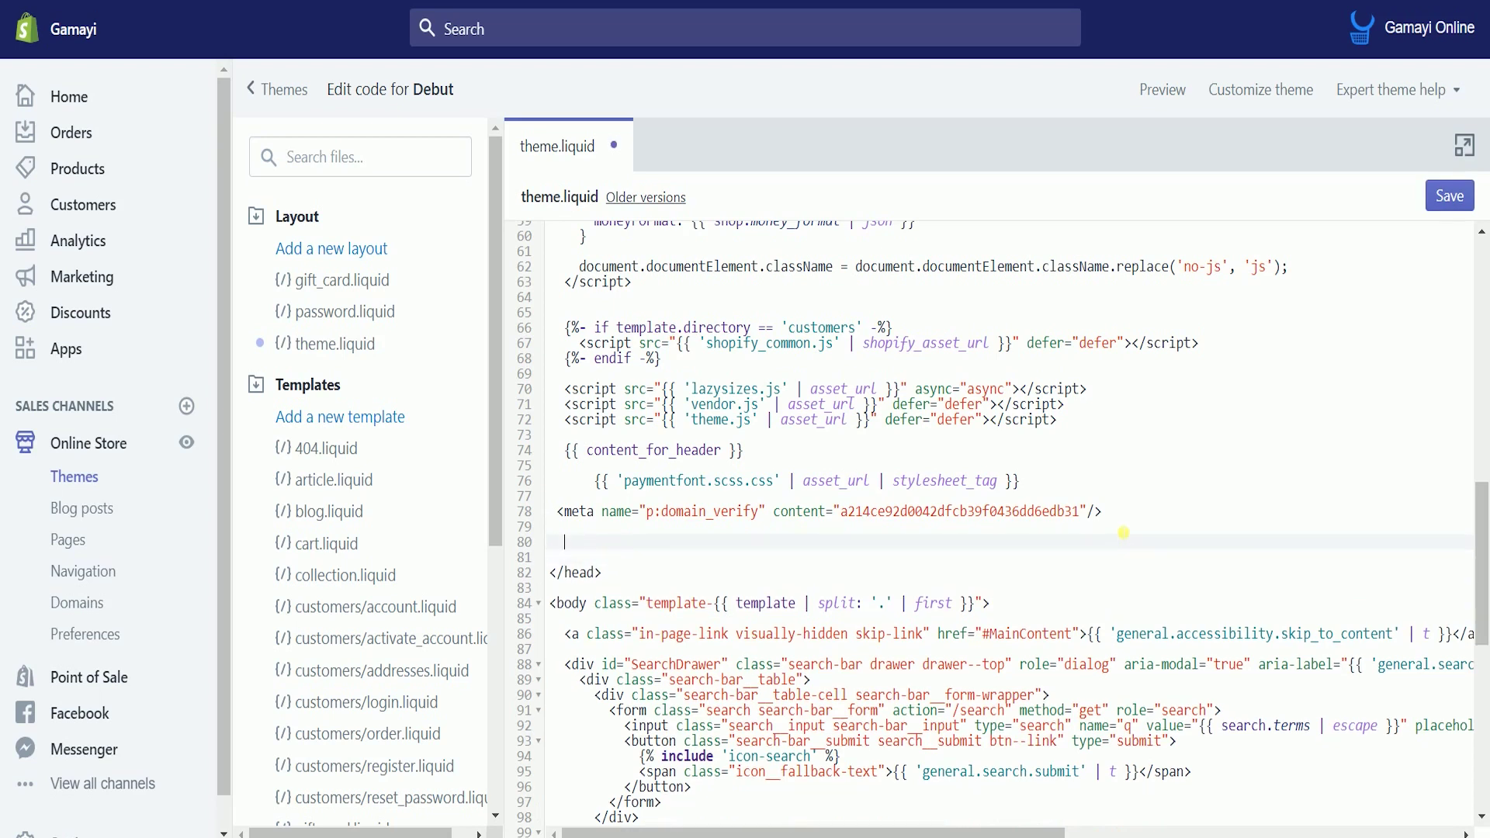
# Paste the Pinterest pinit.js script tag copied from Notepad there and save theme.liquid.
pyautogui.hotkey('alt', 'Tab')
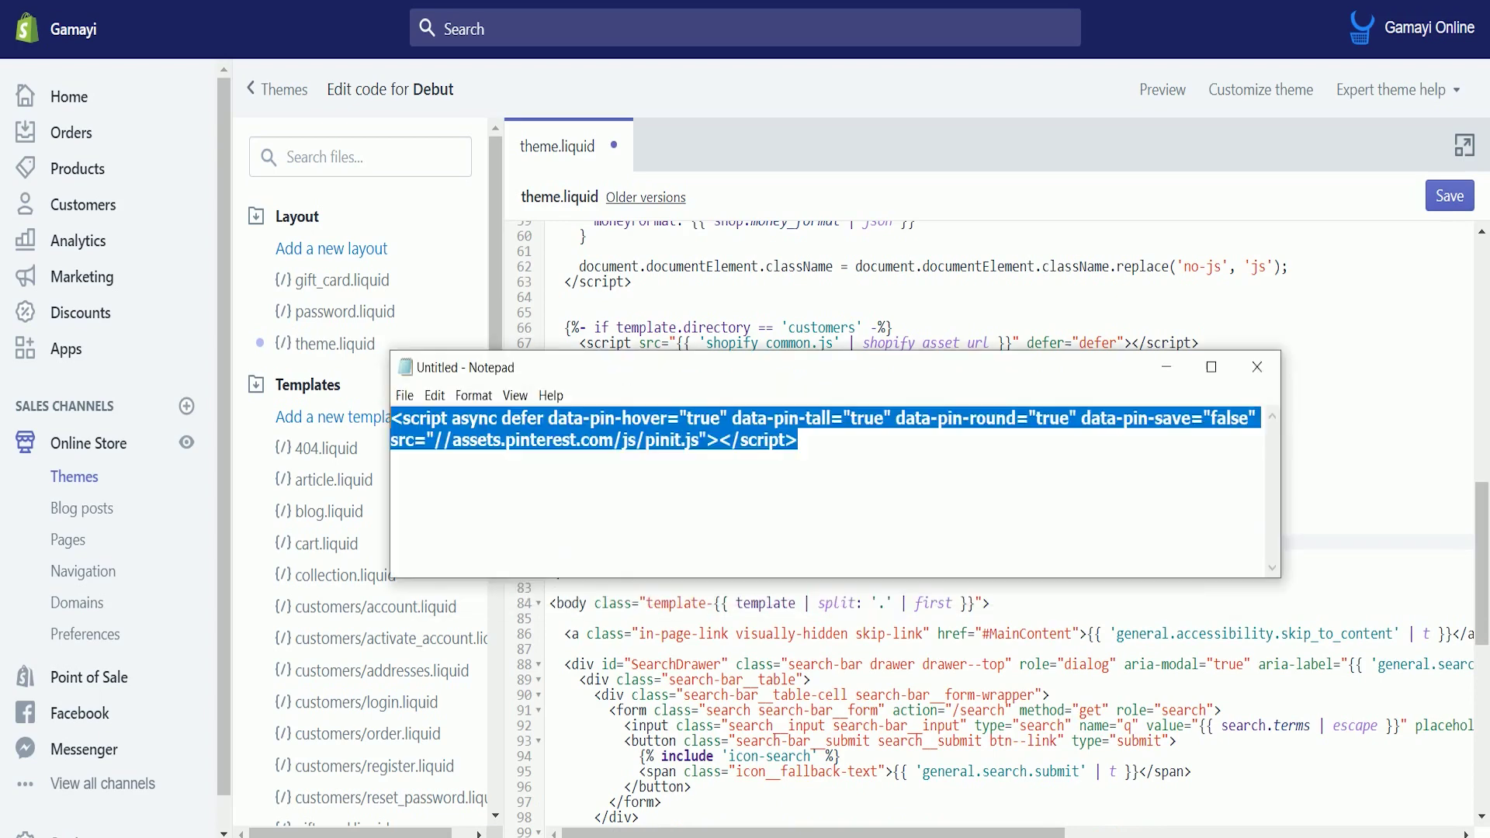
pyautogui.click(1165, 366)
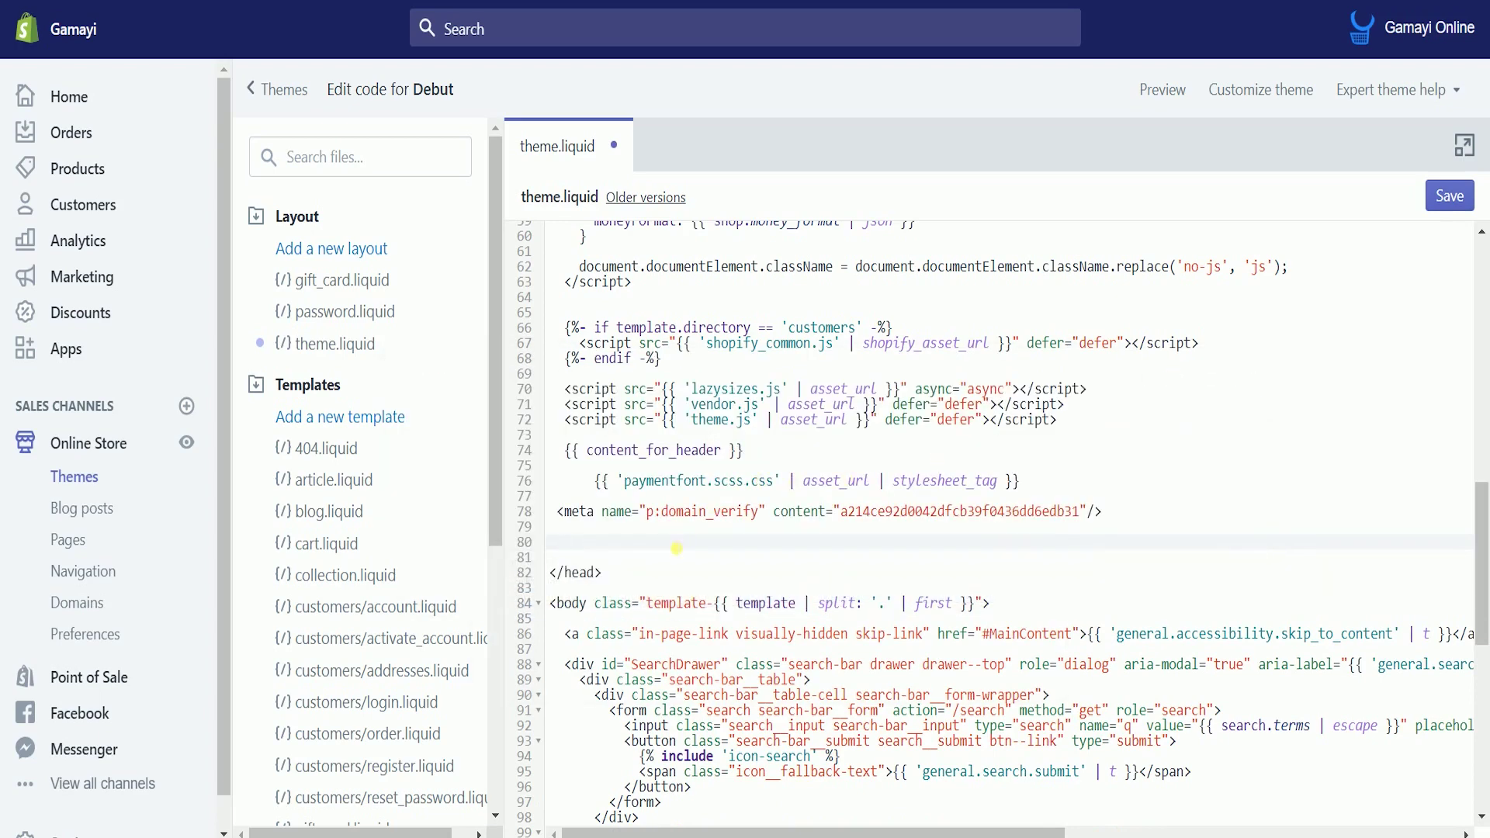
pyautogui.write('<script async defer data-pin-hover="true" data-pin-tall="true" data-pin-round="true" data-pin-save="false" src="//assets.pinterest.com/js/pinit.js"></script>')
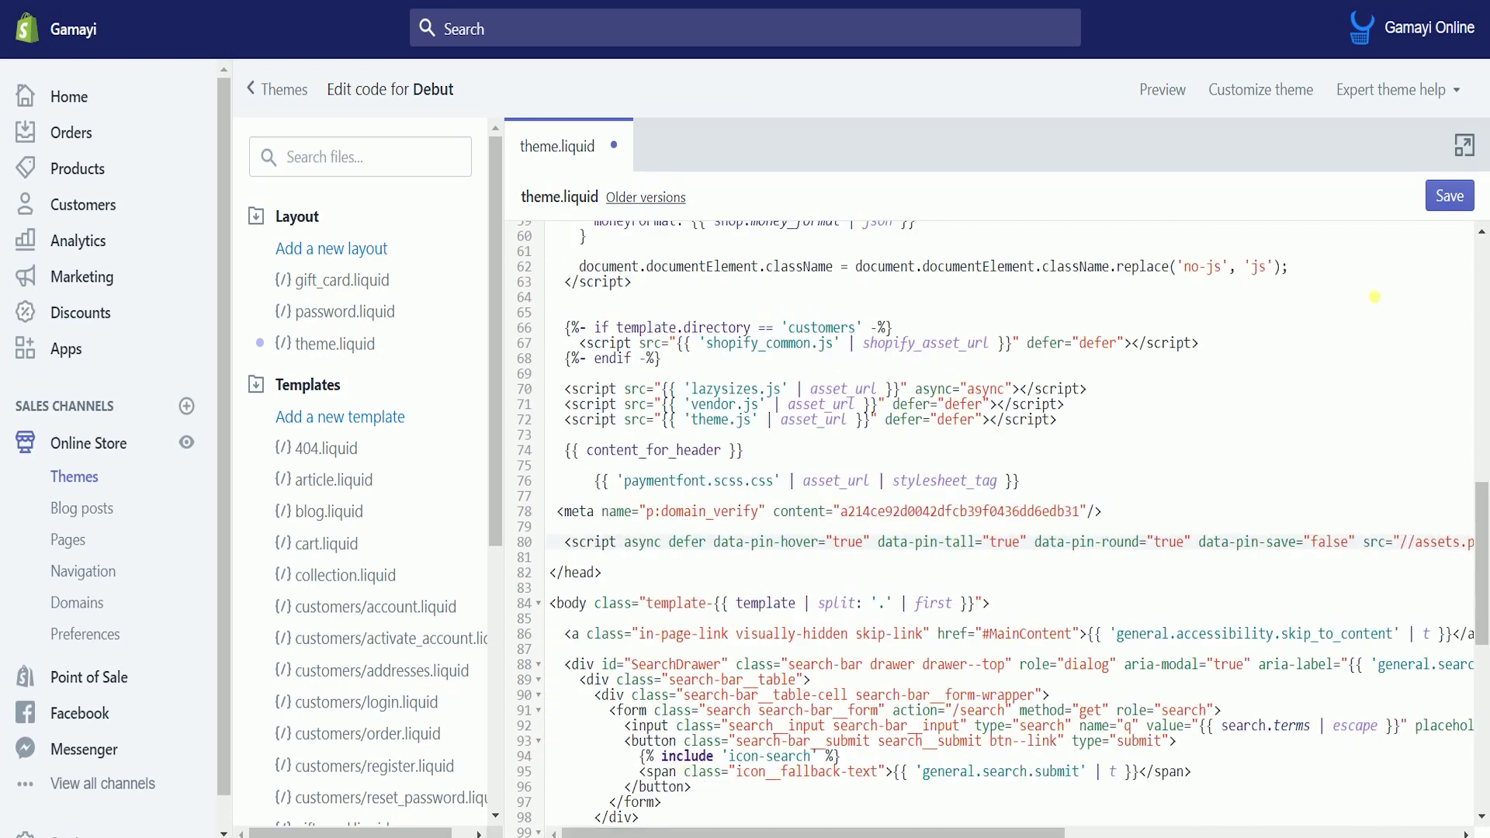
pyautogui.click(1444, 203)
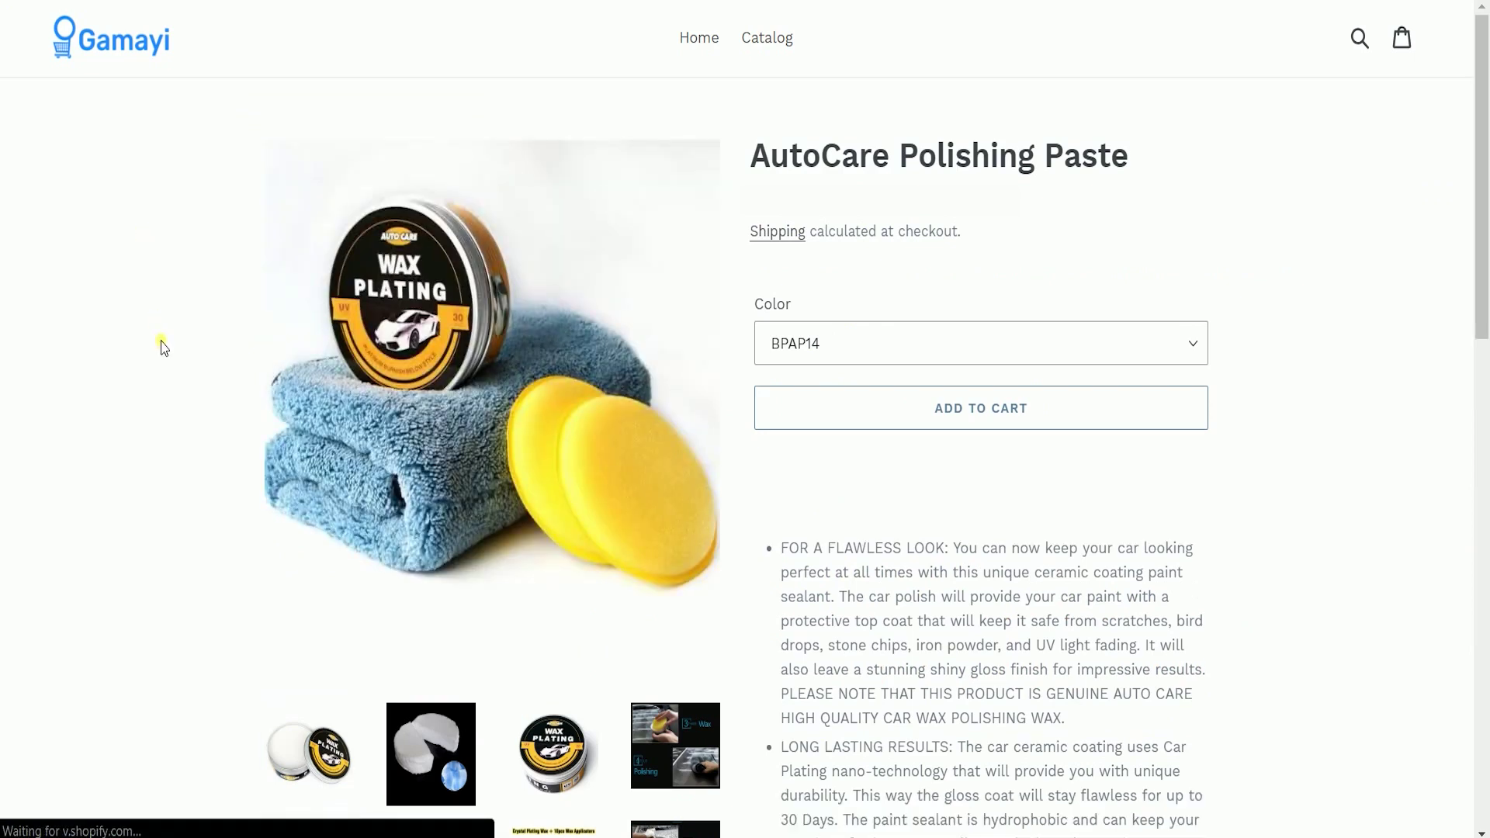
# Check for the Pin it hover button on the main, white wax and Wax Plating tin photos.
pyautogui.moveTo(279, 199)
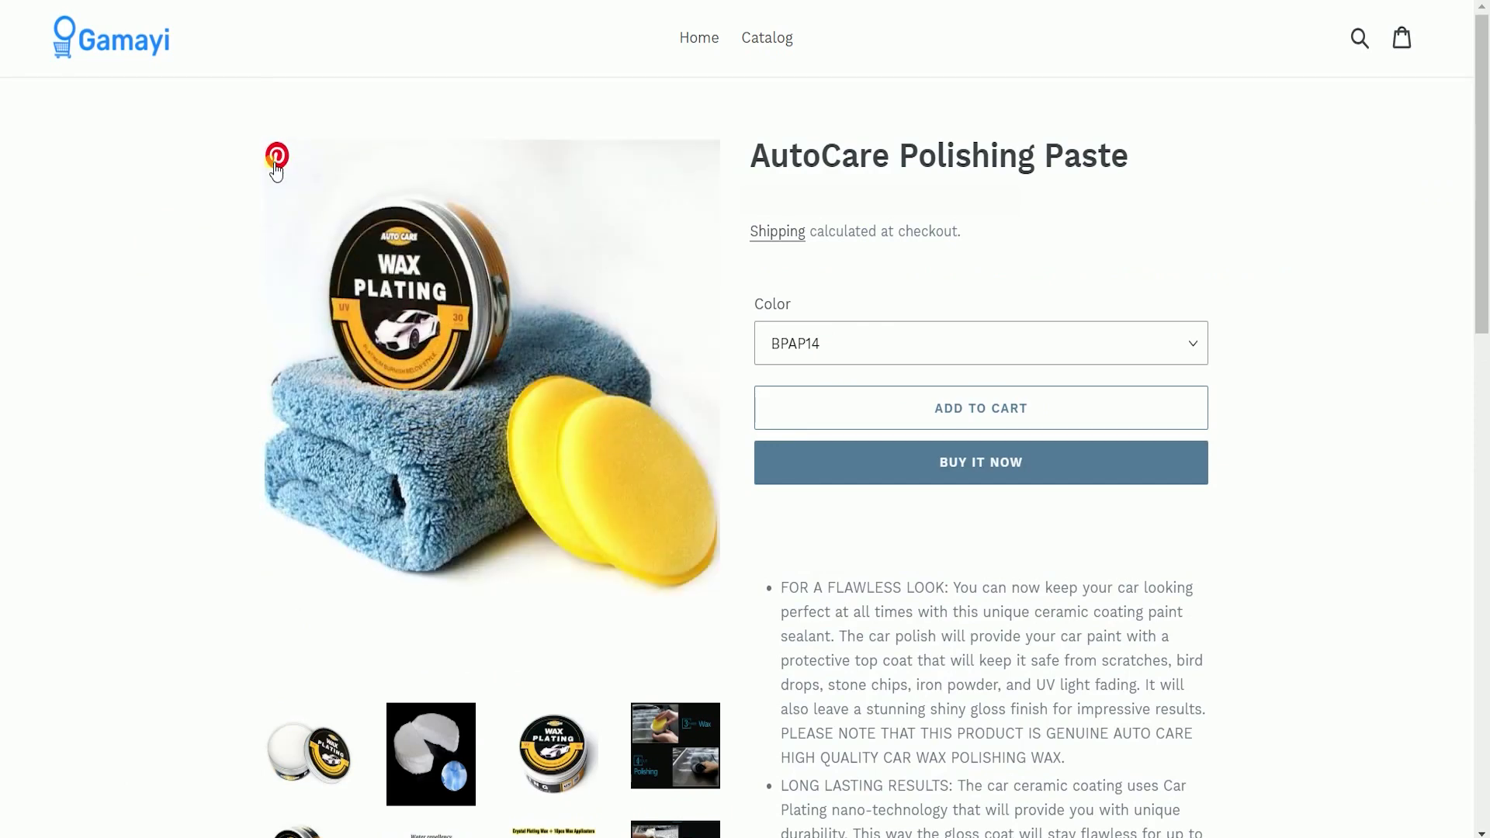
pyautogui.click(431, 752)
pyautogui.moveTo(284, 155)
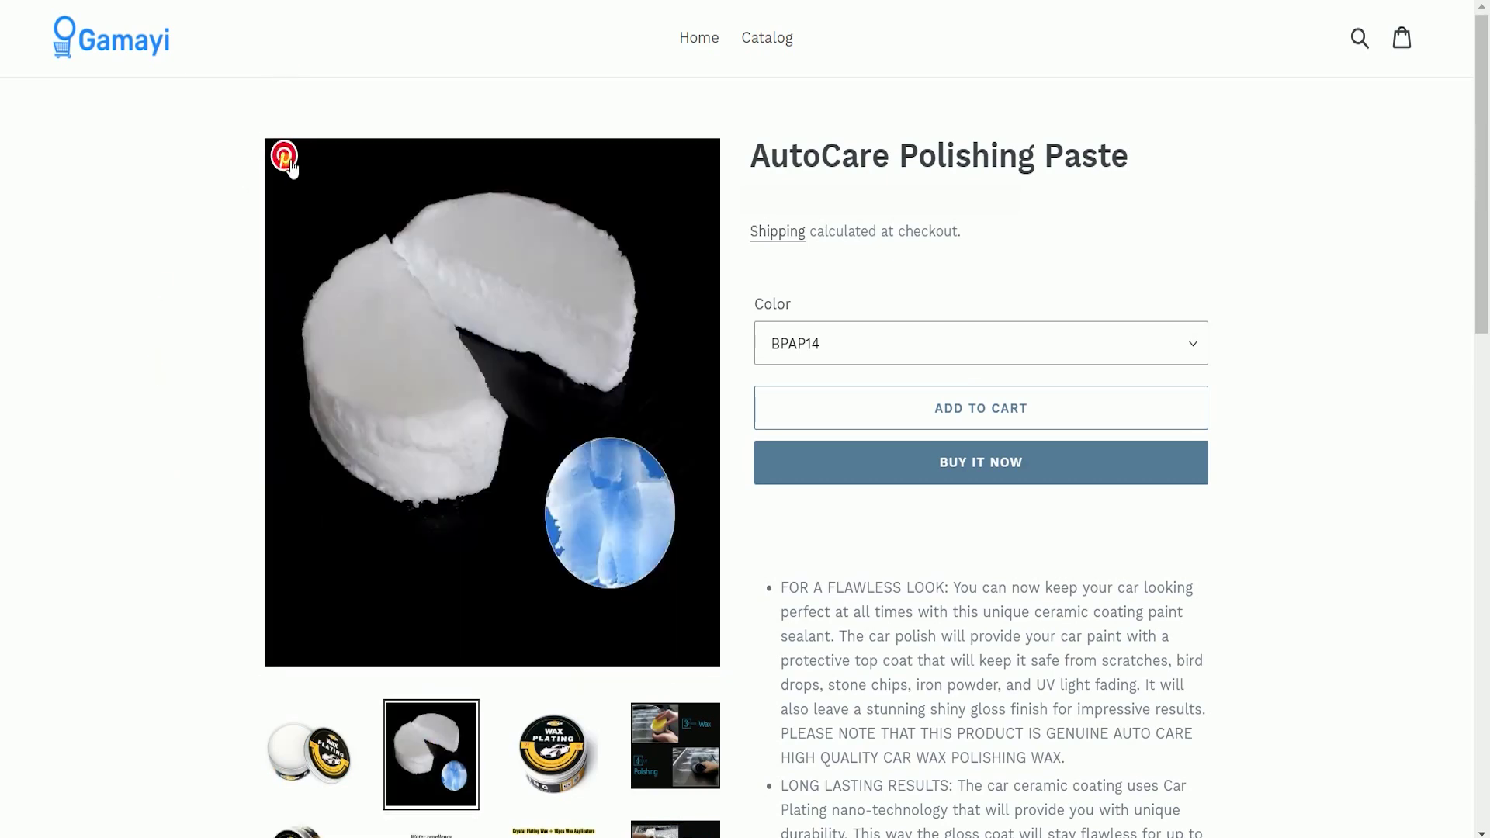
pyautogui.click(545, 775)
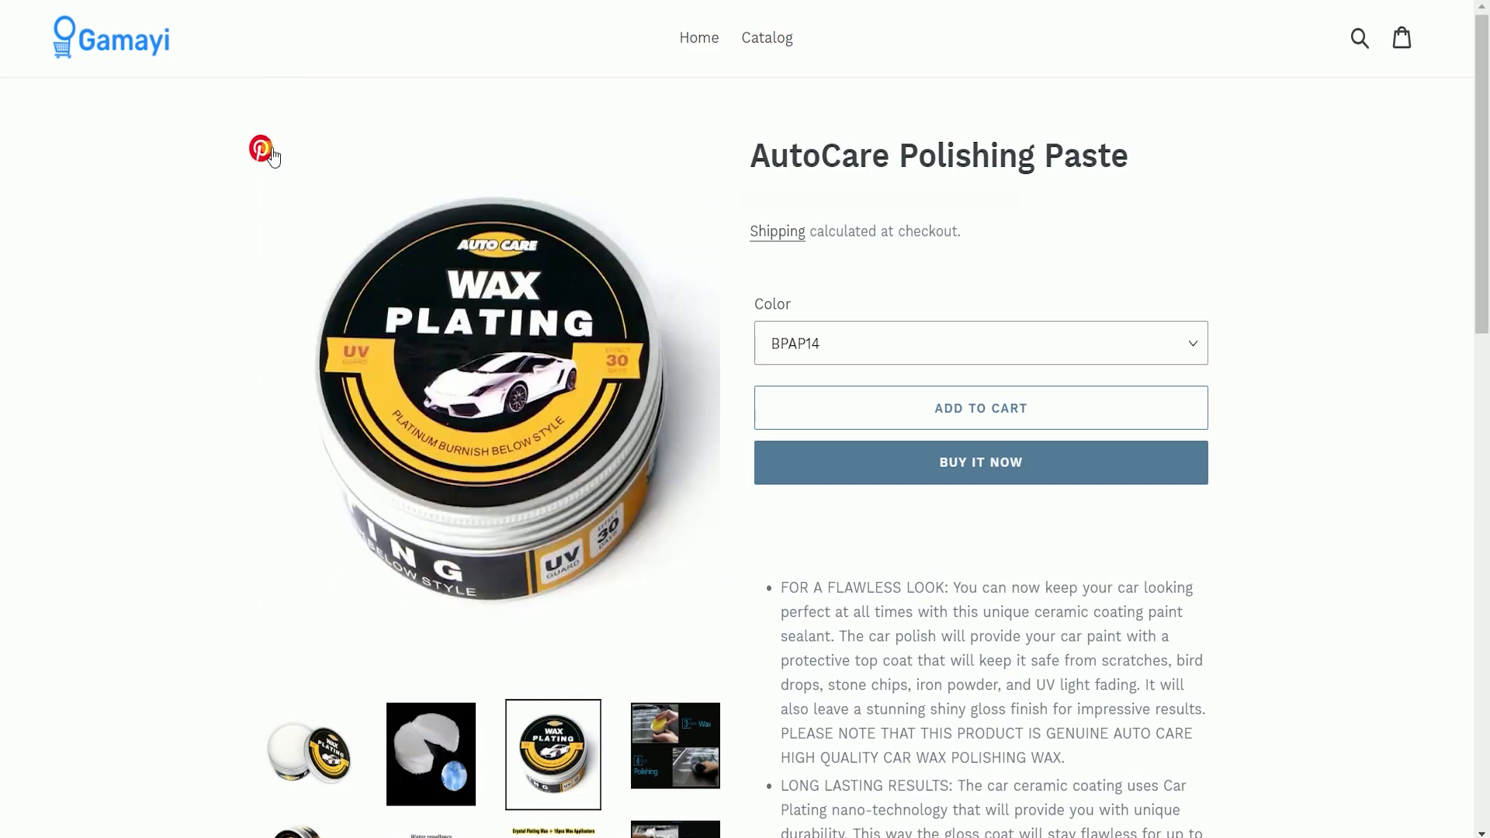
# Pin the Wax Plating tin image to a new Pinterest board named Car Care.
pyautogui.click(267, 149)
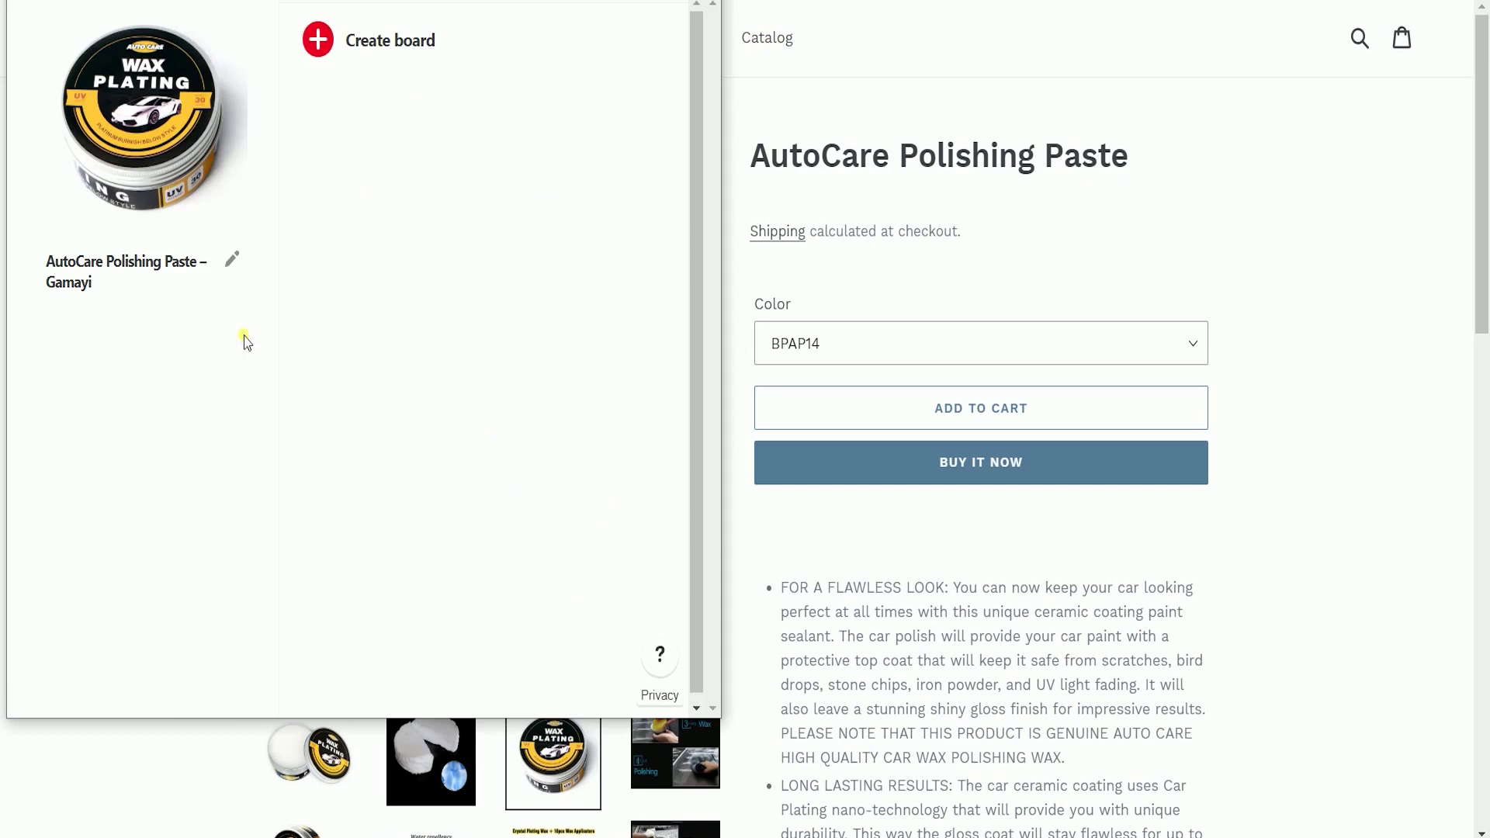
pyautogui.click(342, 42)
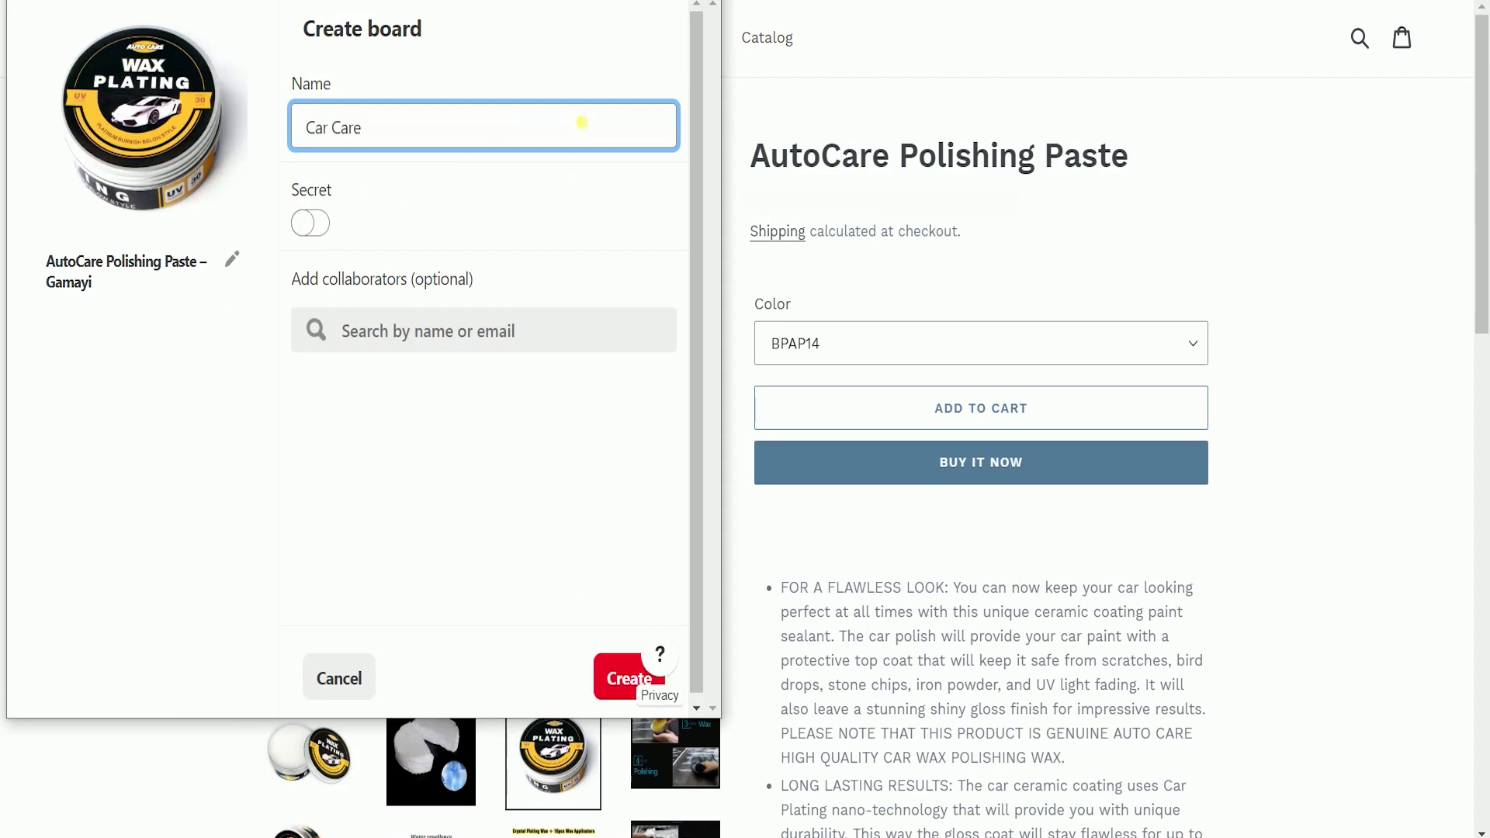
pyautogui.click(620, 681)
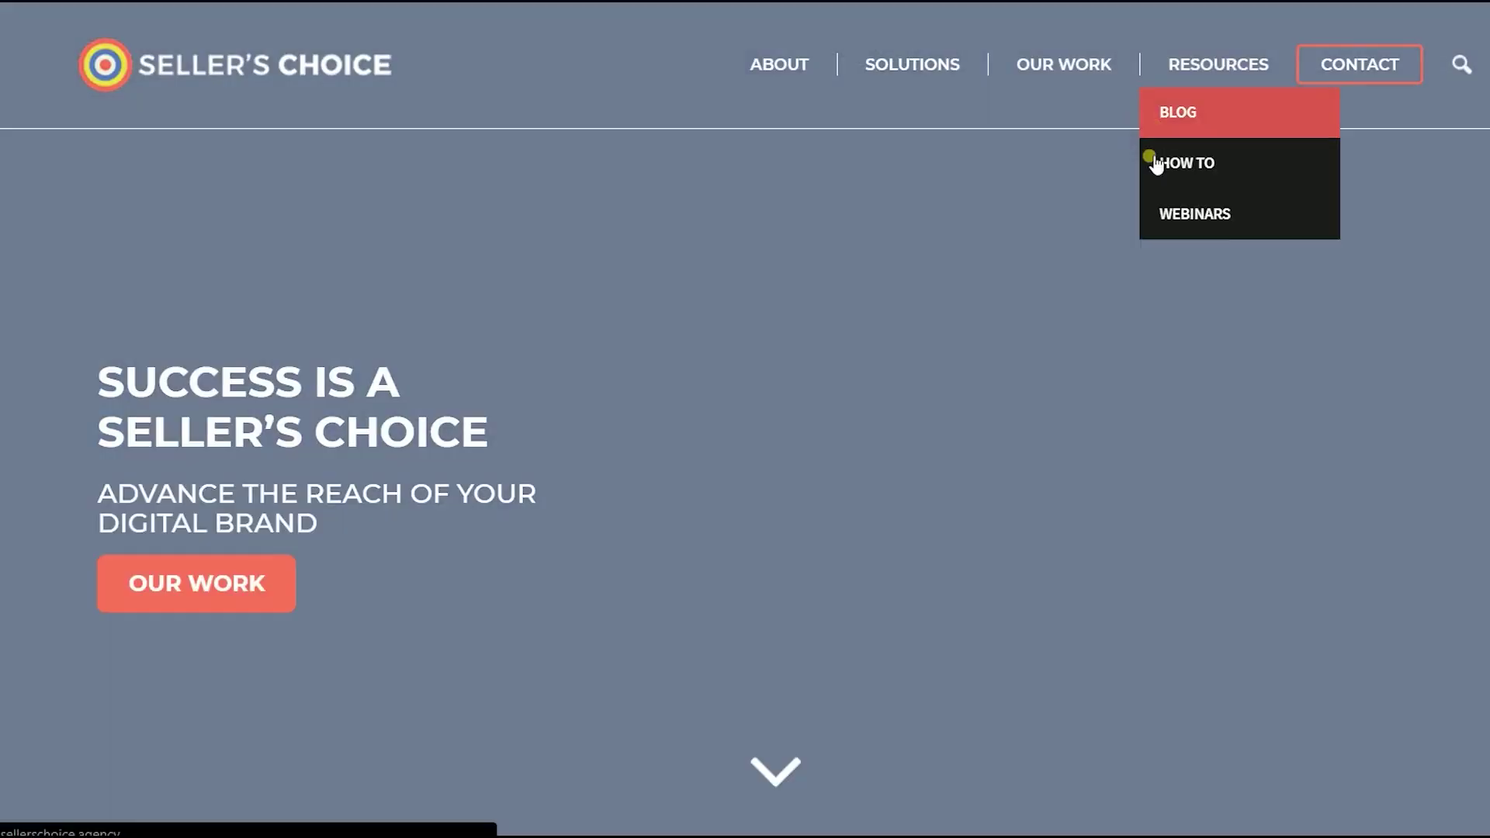
# Open Seller's Choice How To articles, scroll through the cards, and revisit the Resources menu.
pyautogui.click(1156, 163)
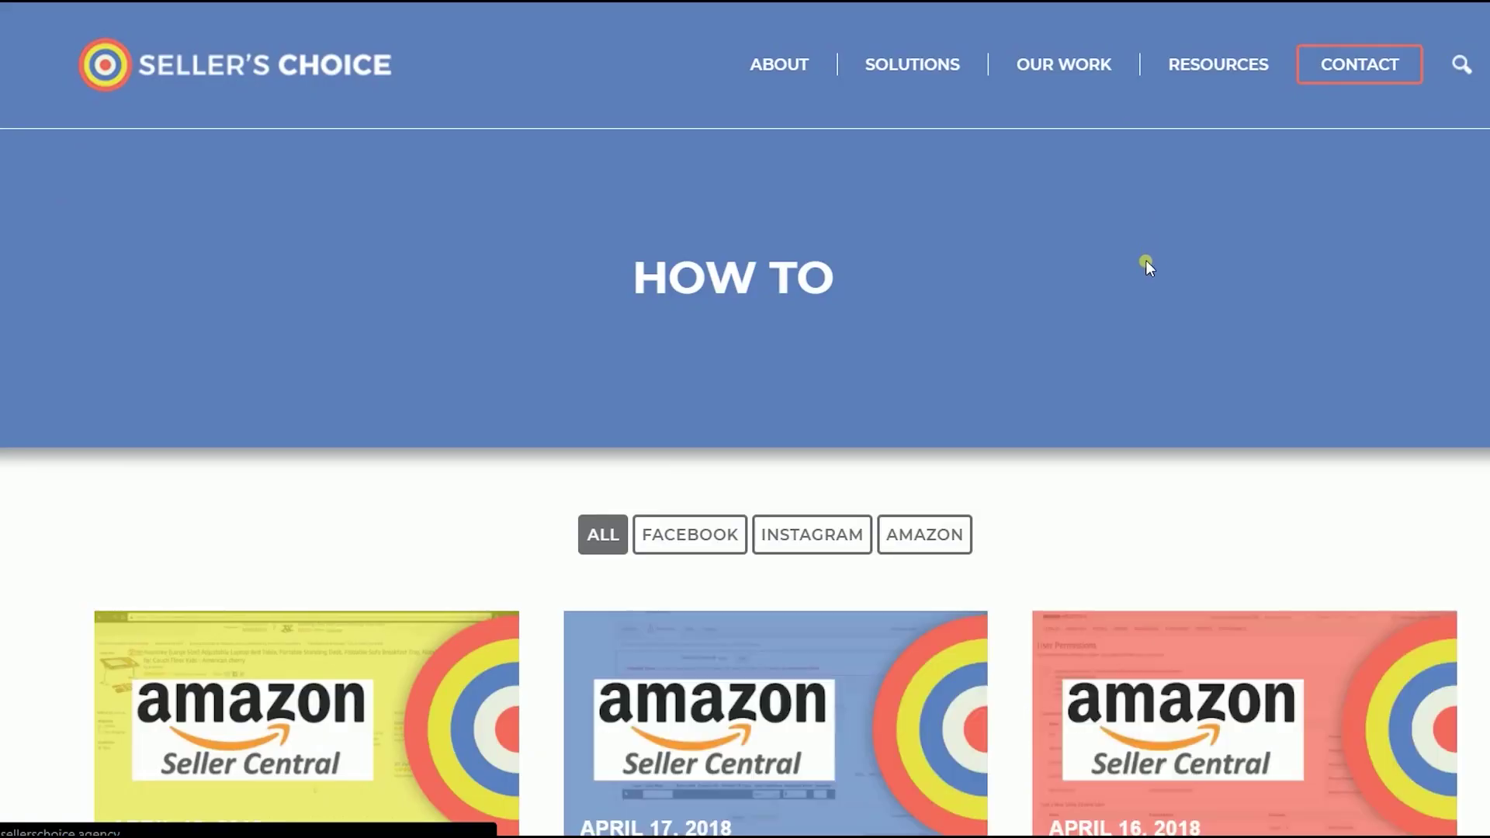
pyautogui.scroll(-7, 1143, 266)
pyautogui.scroll(7, 1269, 109)
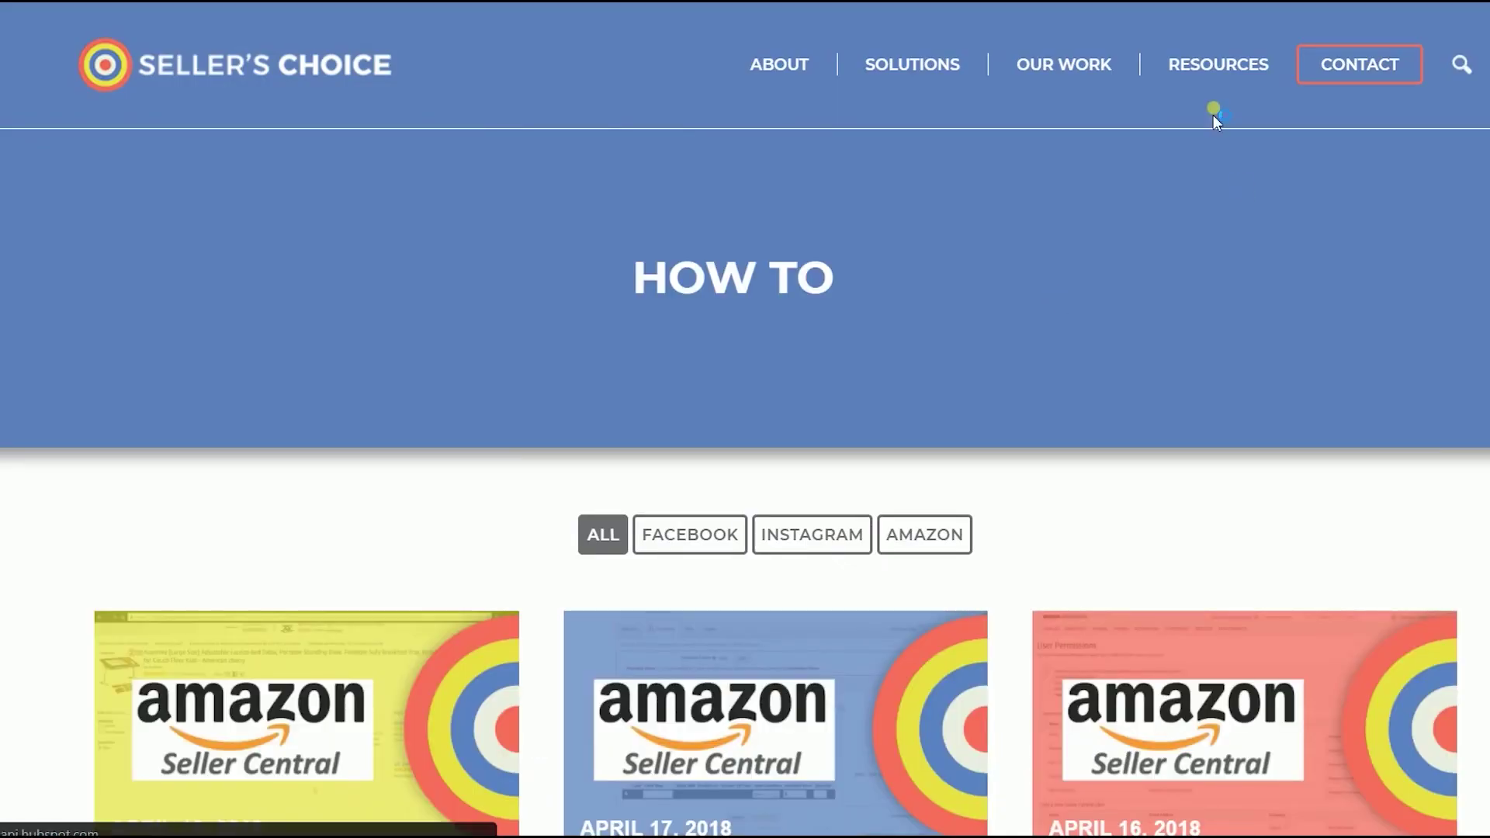
pyautogui.moveTo(1204, 71)
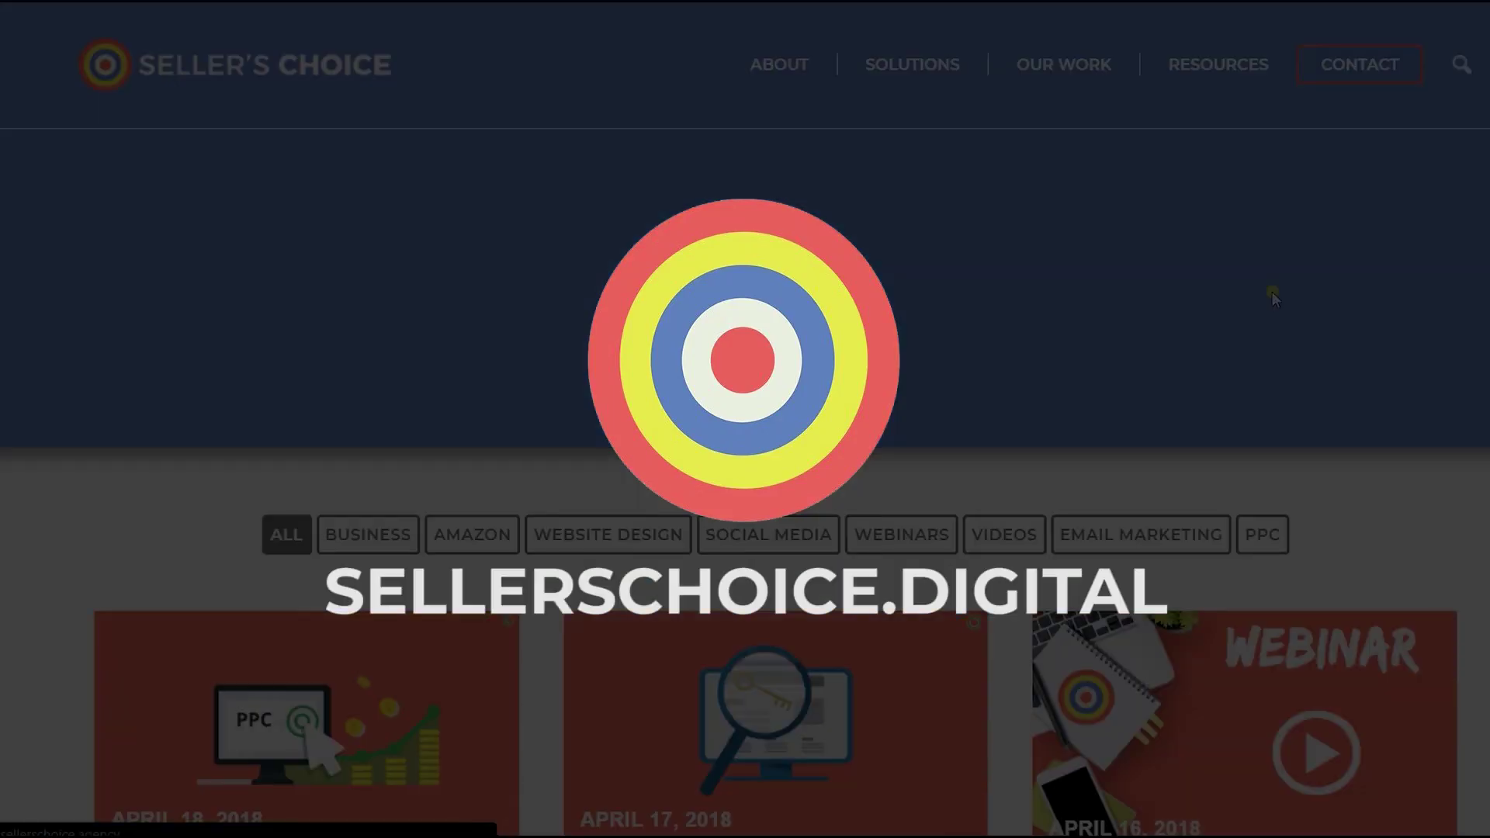
pyautogui.scroll(-8, 1273, 295)
pyautogui.scroll(-5, 1272, 299)
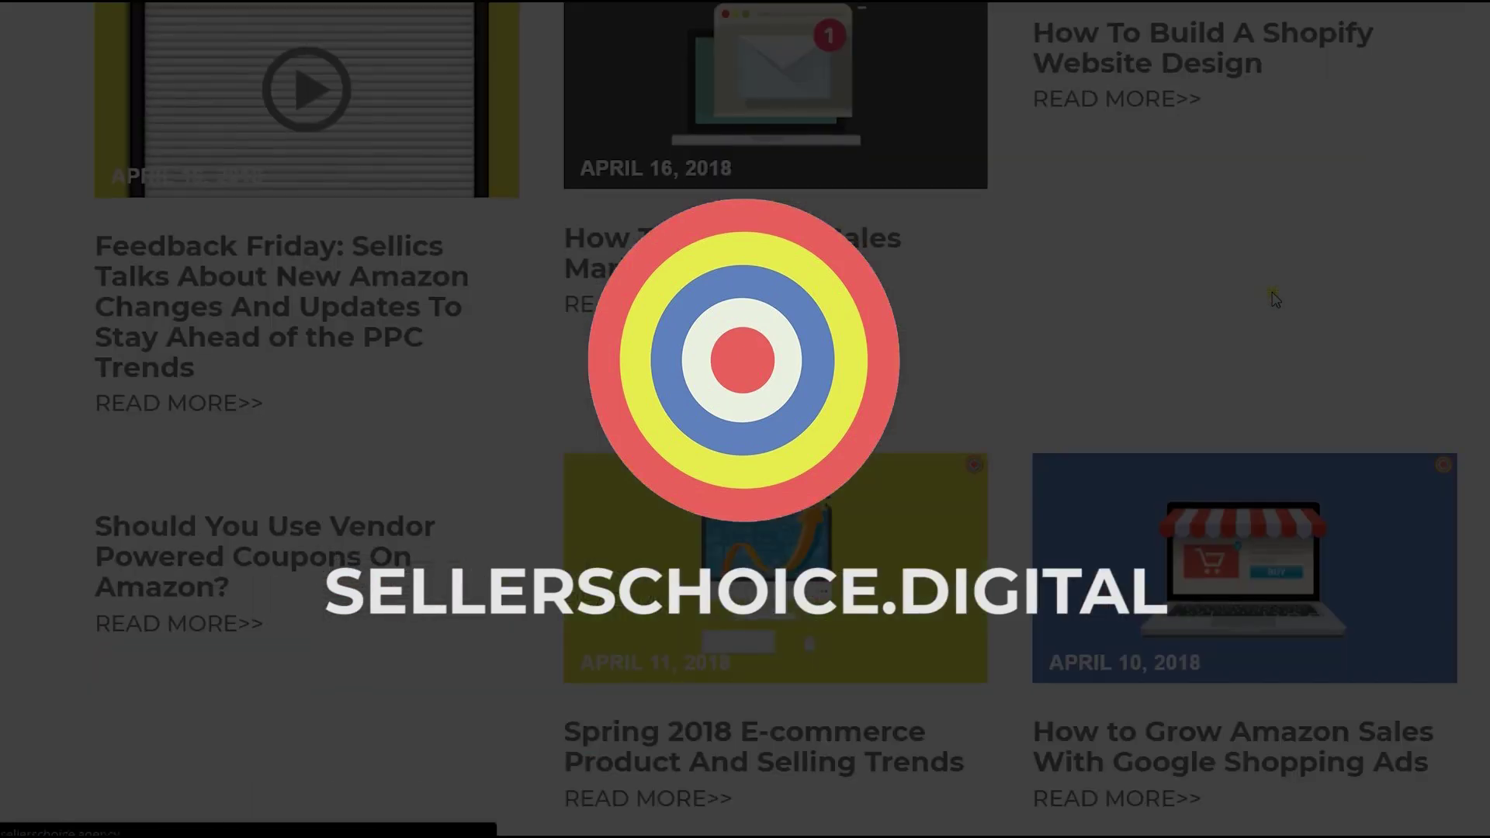
pyautogui.scroll(8, 1273, 299)
pyautogui.scroll(4, 1272, 299)
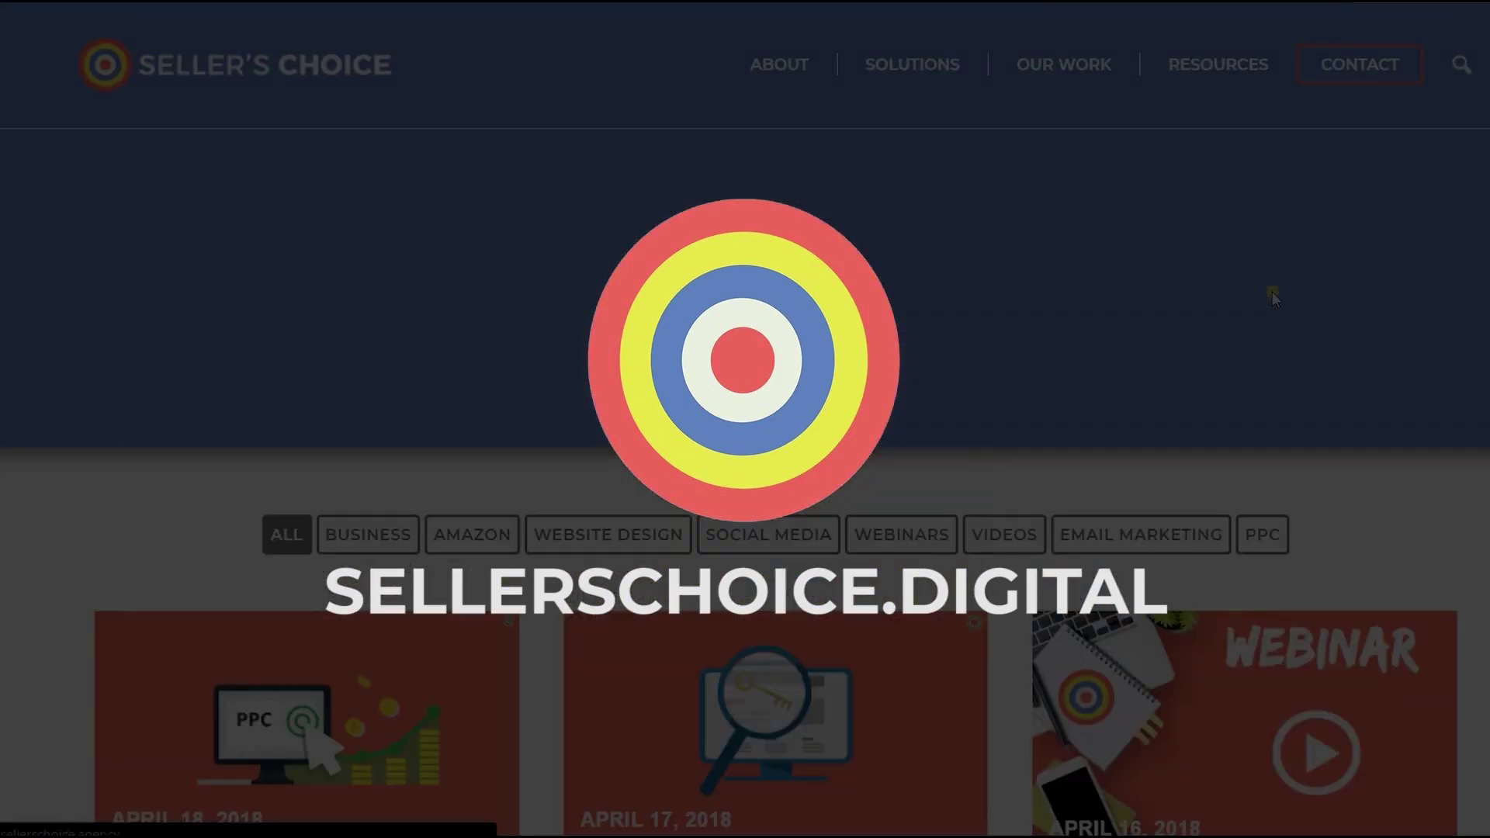